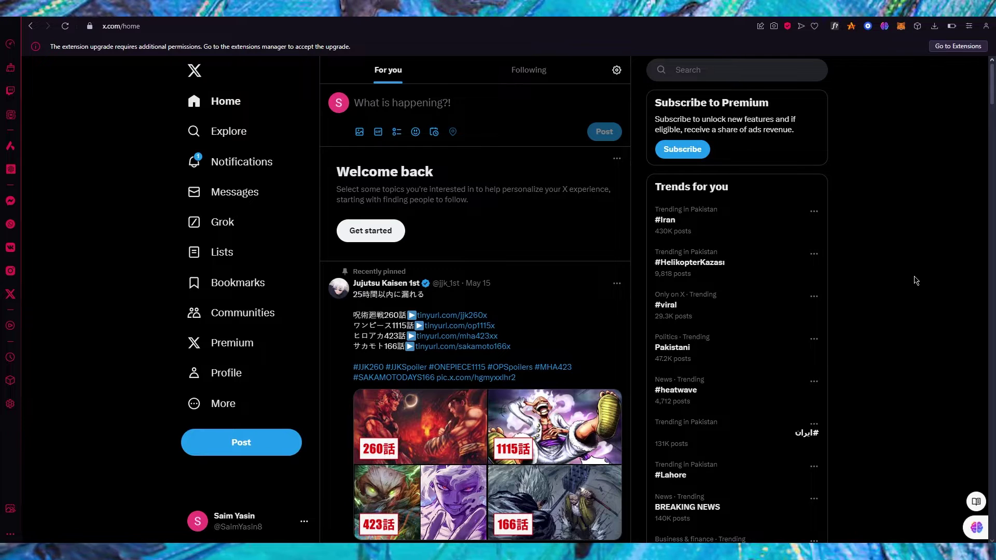
- Scroll the X feed, then open the More menu in the sidebar to reach Ads
scroll(915, 280, down, 5)
scroll(915, 281, down, 3)
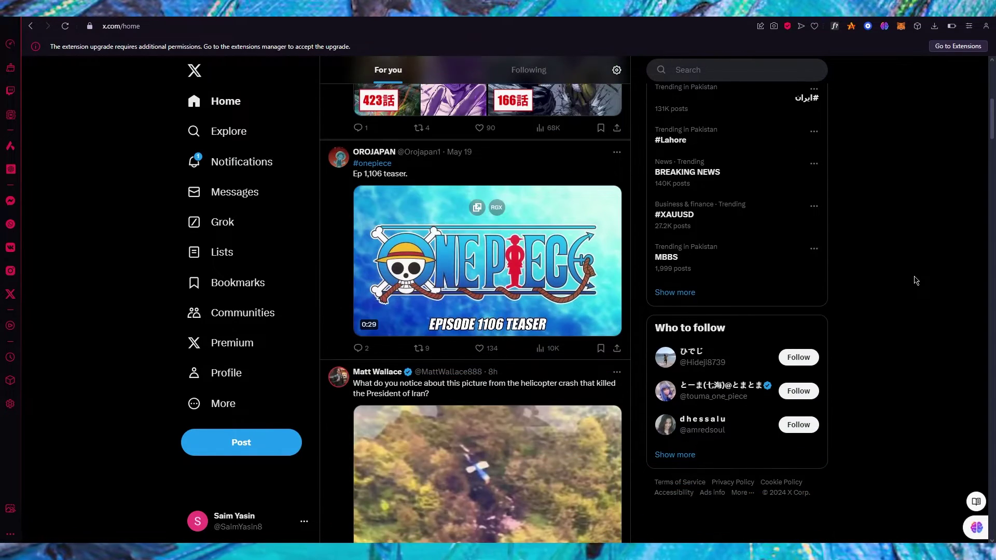
scroll(915, 280, up, 8)
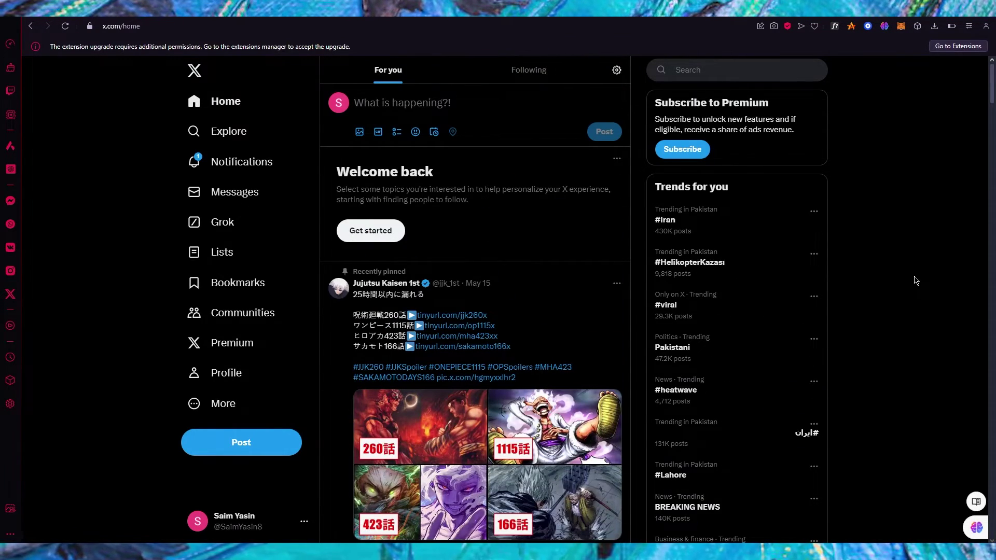
scroll(915, 280, down, 1)
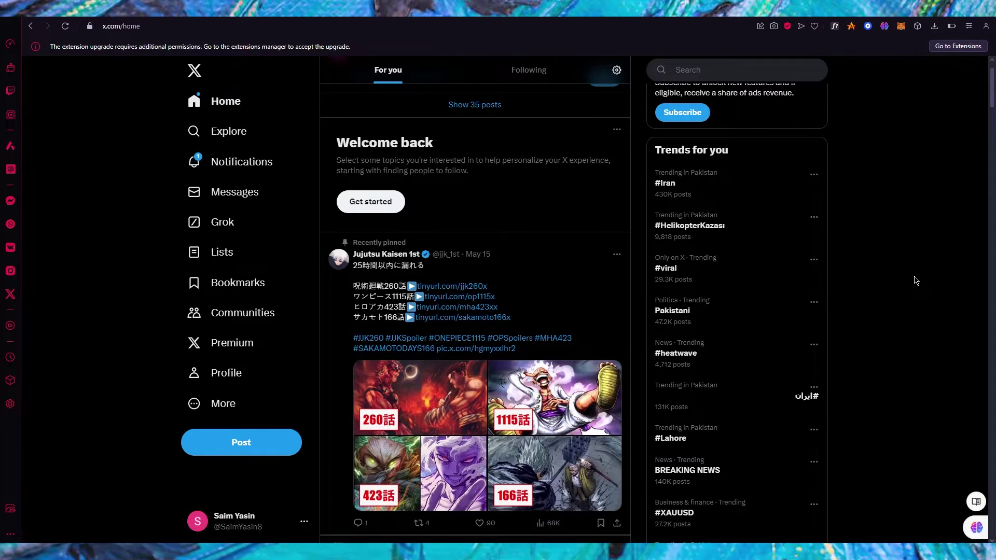
scroll(915, 281, down, 8)
scroll(915, 280, down, 15)
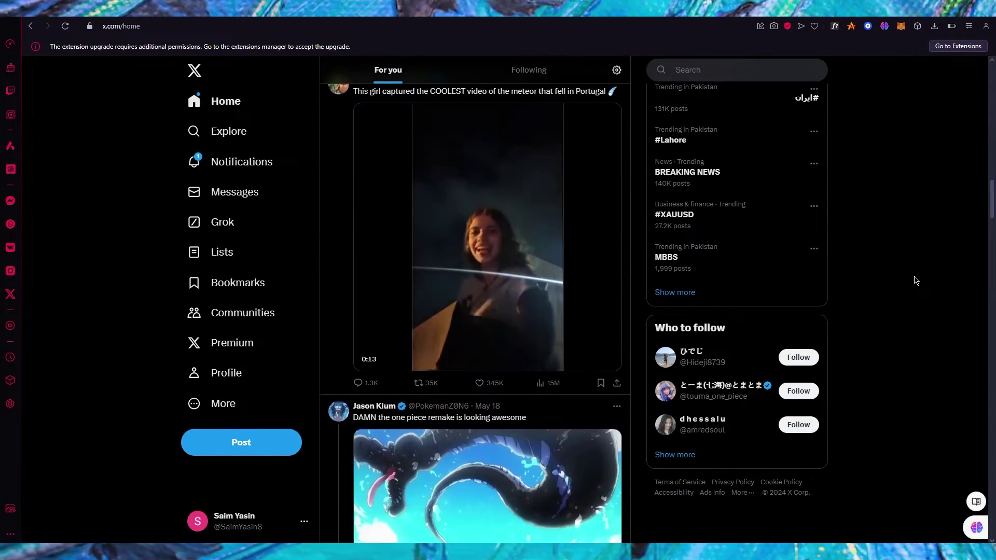
scroll(915, 280, up, 20)
scroll(915, 281, up, 3)
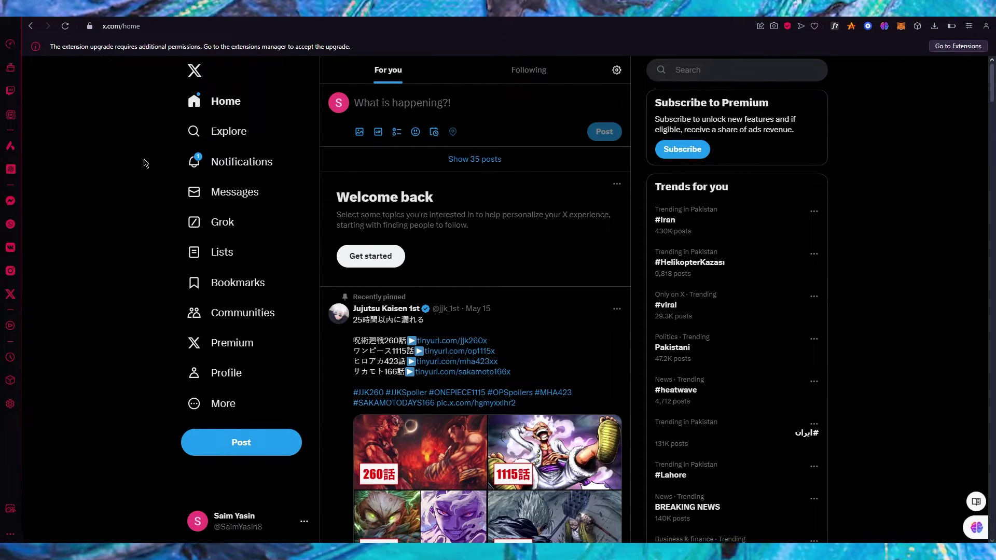
click(213, 408)
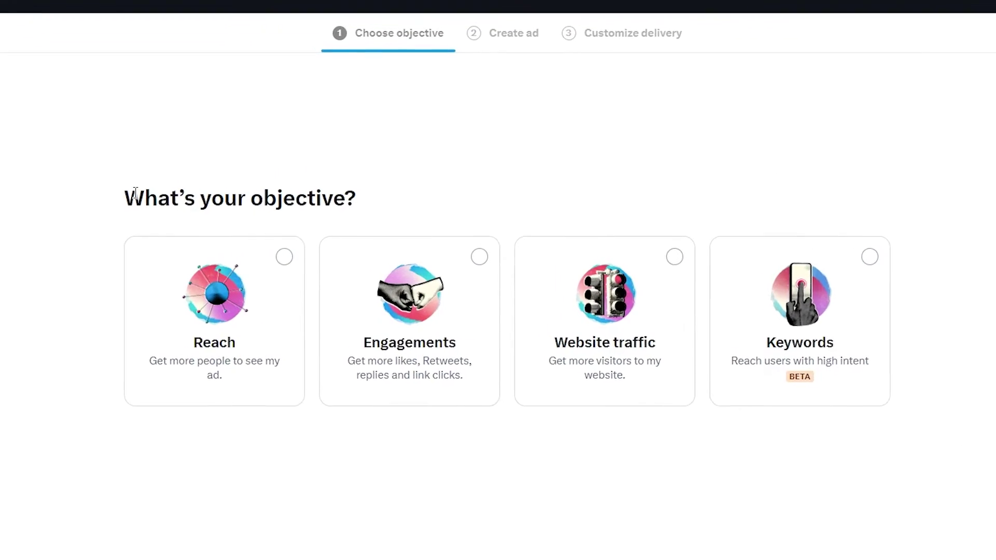
- Pick Reach as the objective after trying Engagements and Website traffic, and continue
click(245, 305)
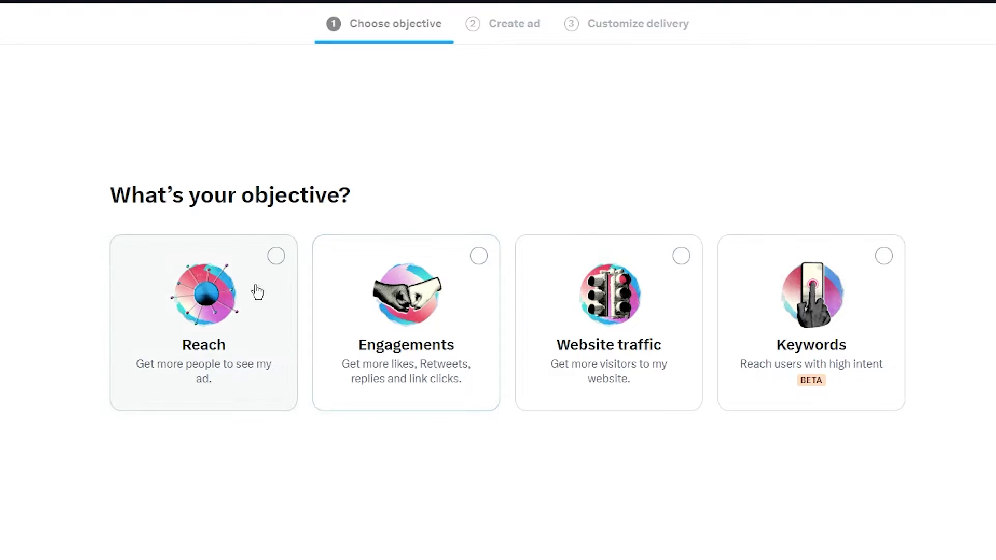
click(261, 306)
click(467, 309)
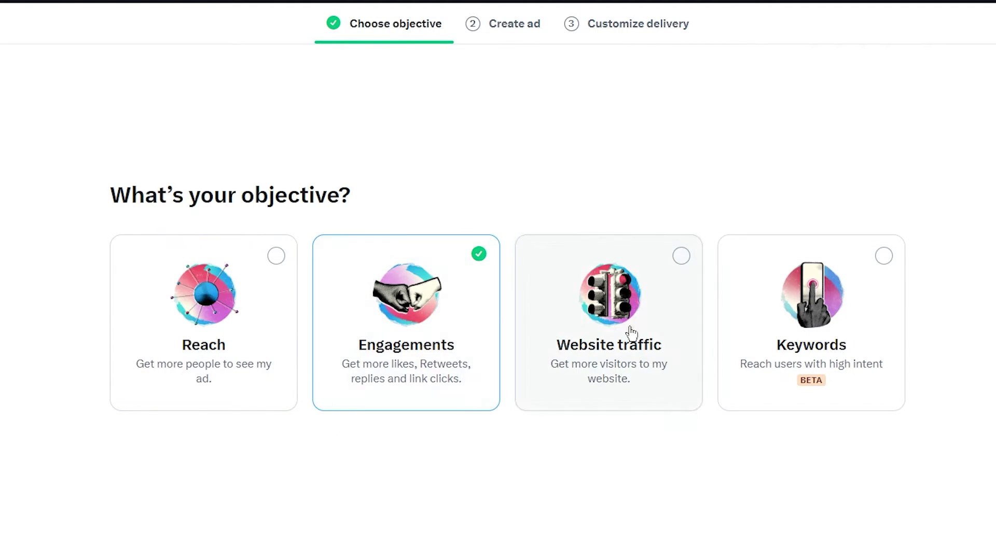
click(622, 348)
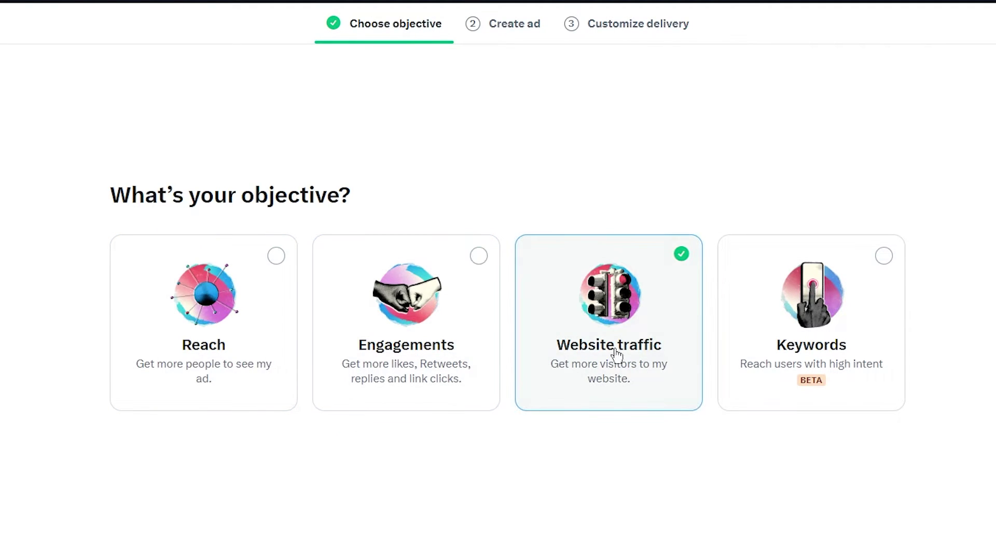
click(264, 336)
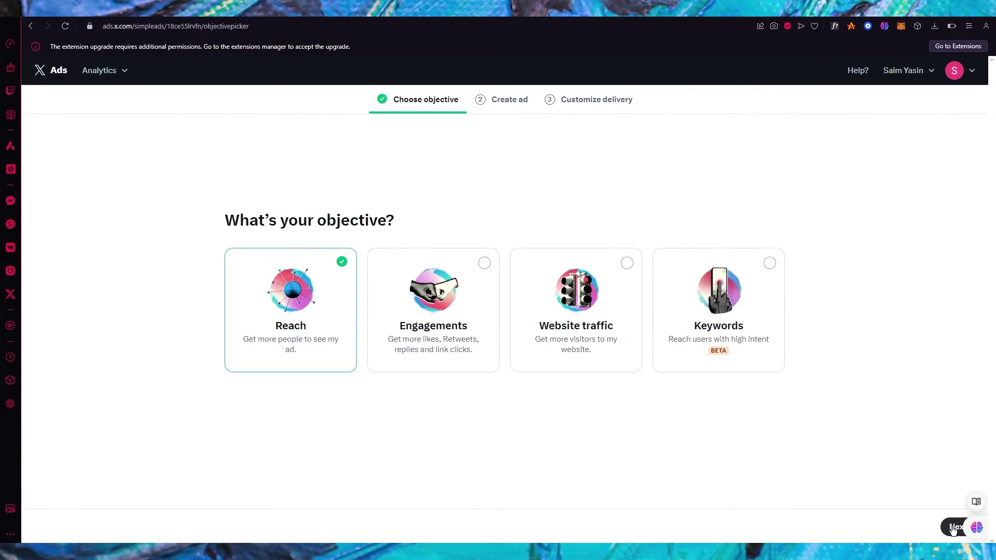
click(952, 527)
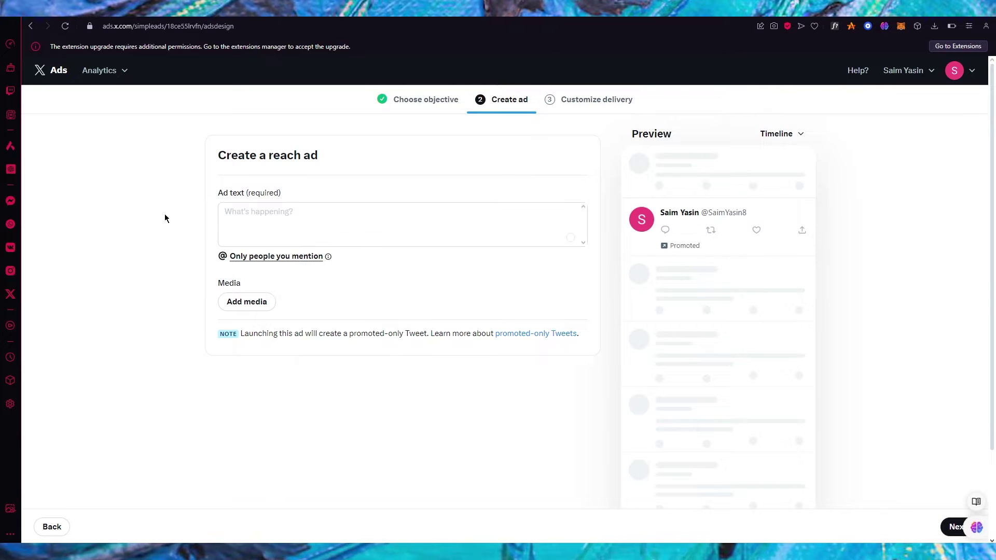
- Write the three-line ad text: store invitation, 'SUMMER SALE!!!', '70% OFF FLAT ON ALL SHOES'
click(289, 222)
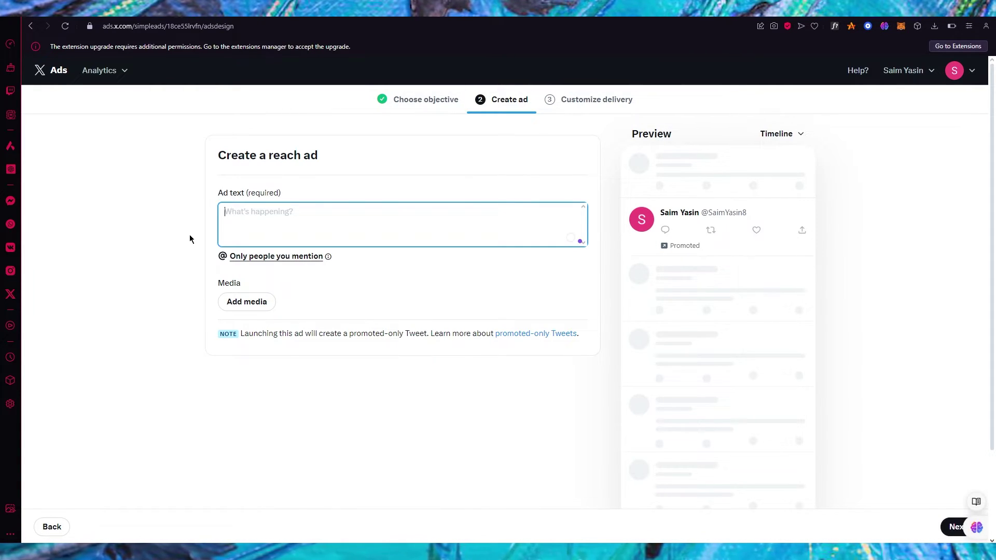
text(Get new shoes at john's retail store righ)
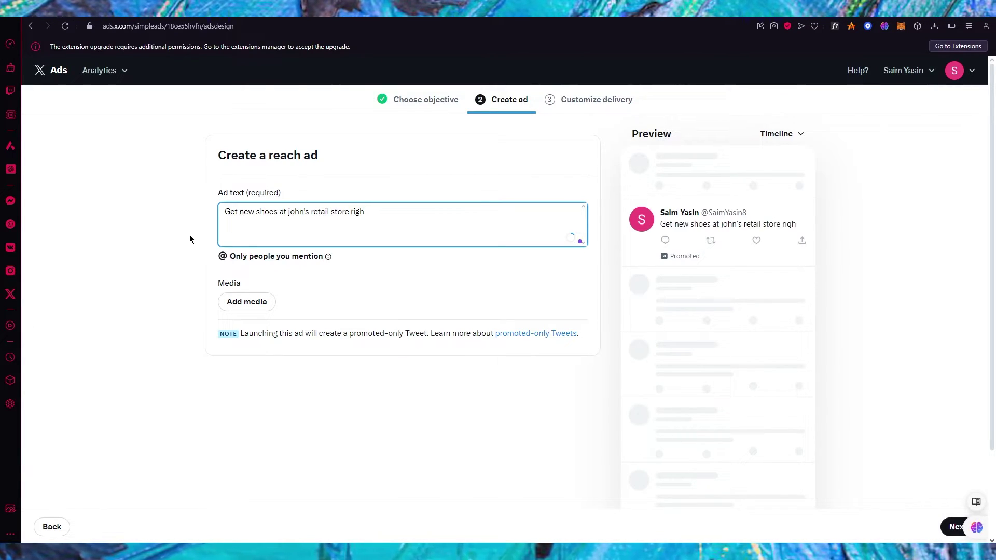
text(t now)
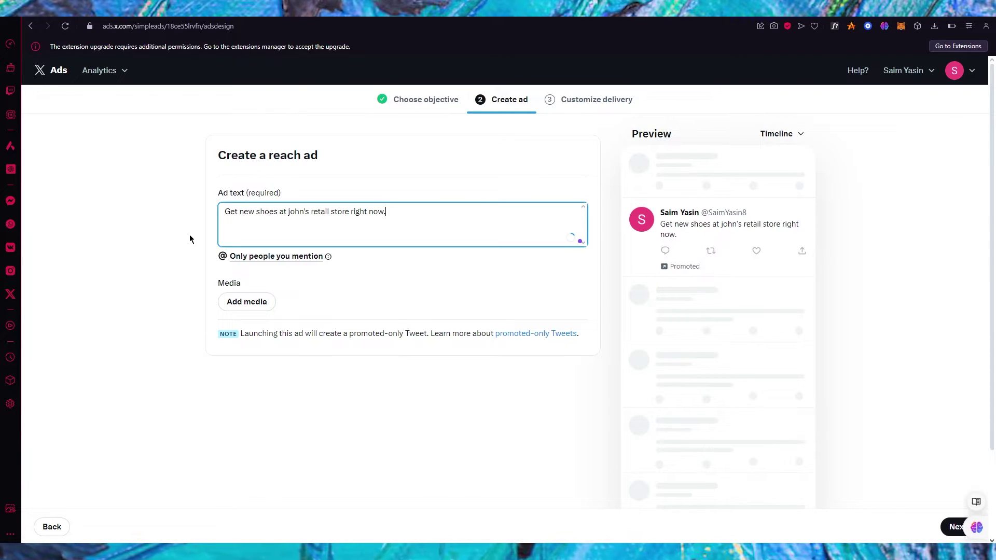
text(.)
key(Return)
key(Return)
text(SUMMER )
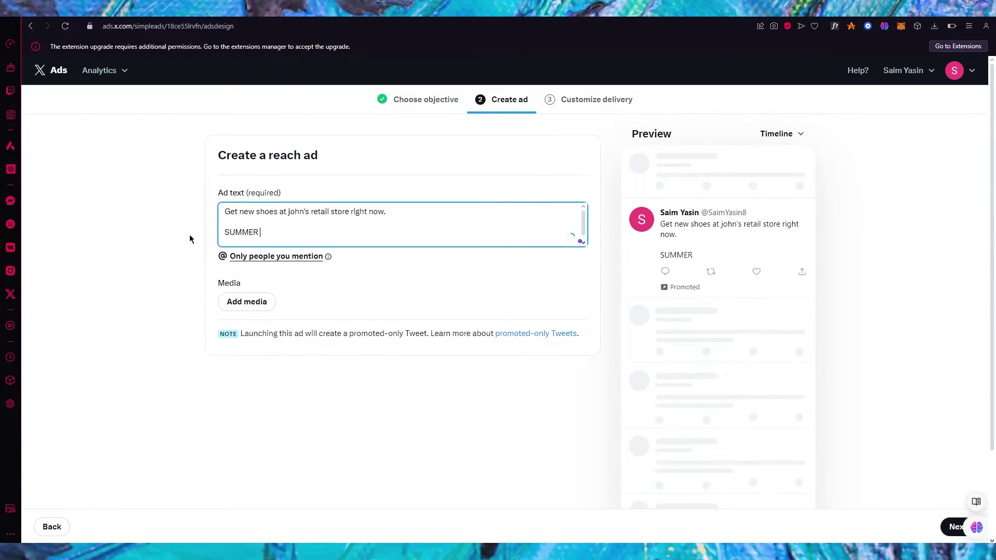
text(SALE!!!)
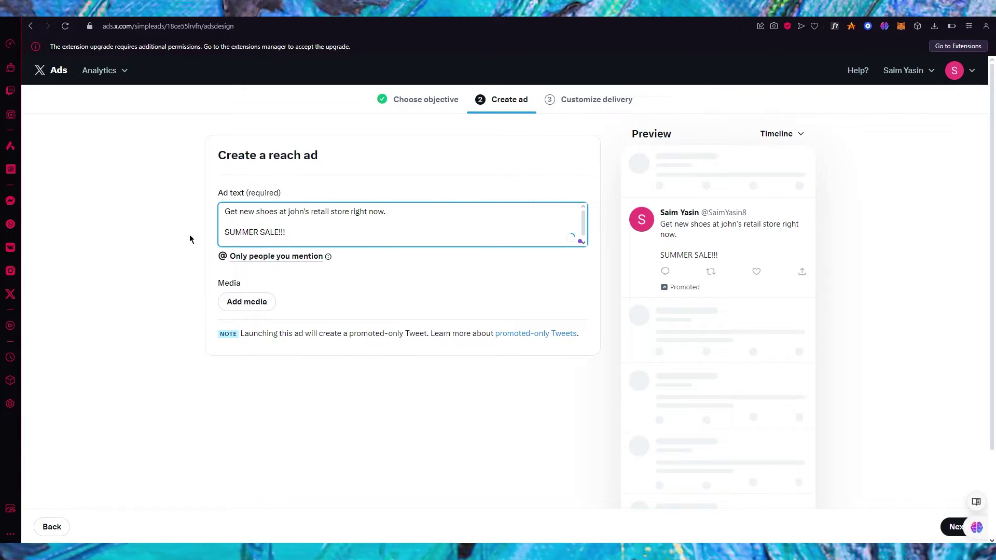
key(Return)
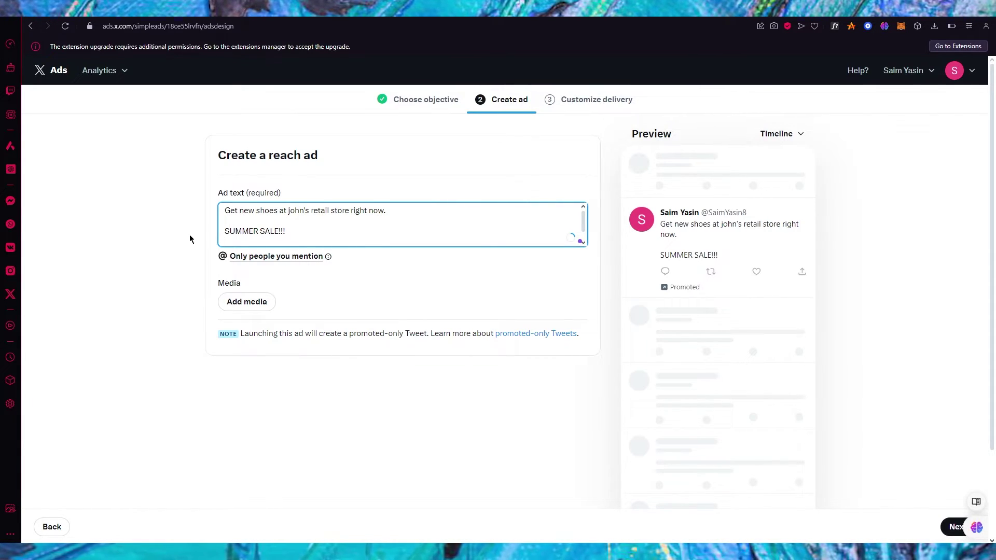
text(70)
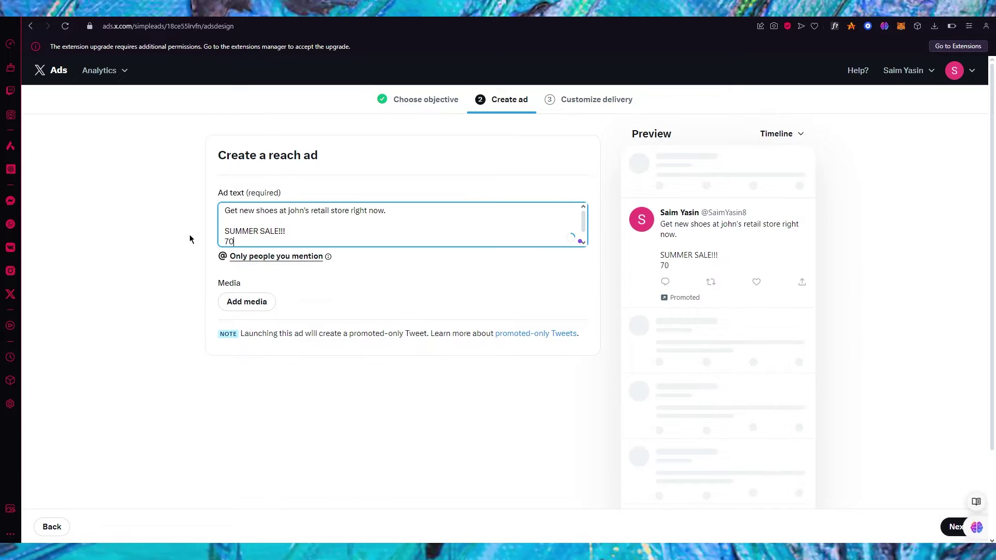
text(% OFF FLA)
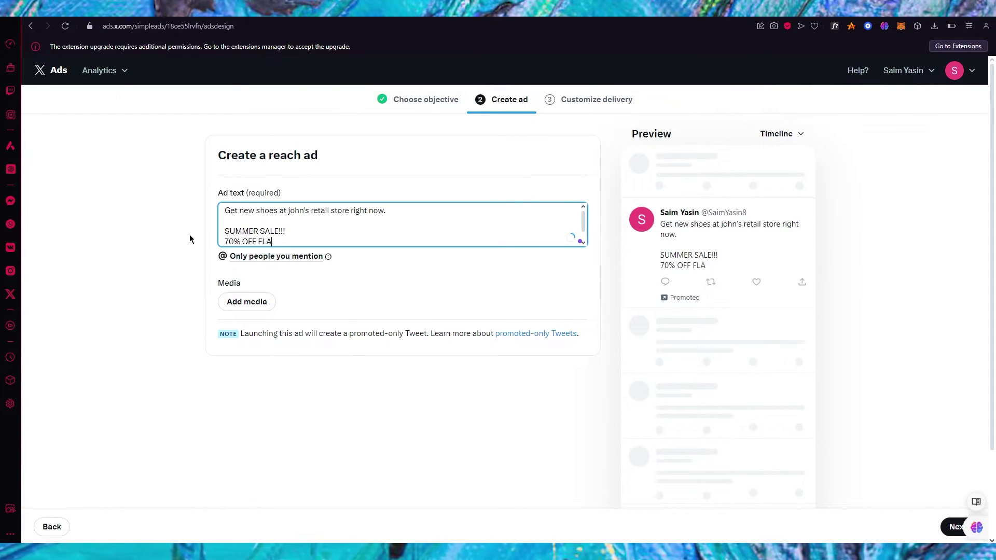
text(T ON ALL SHOES)
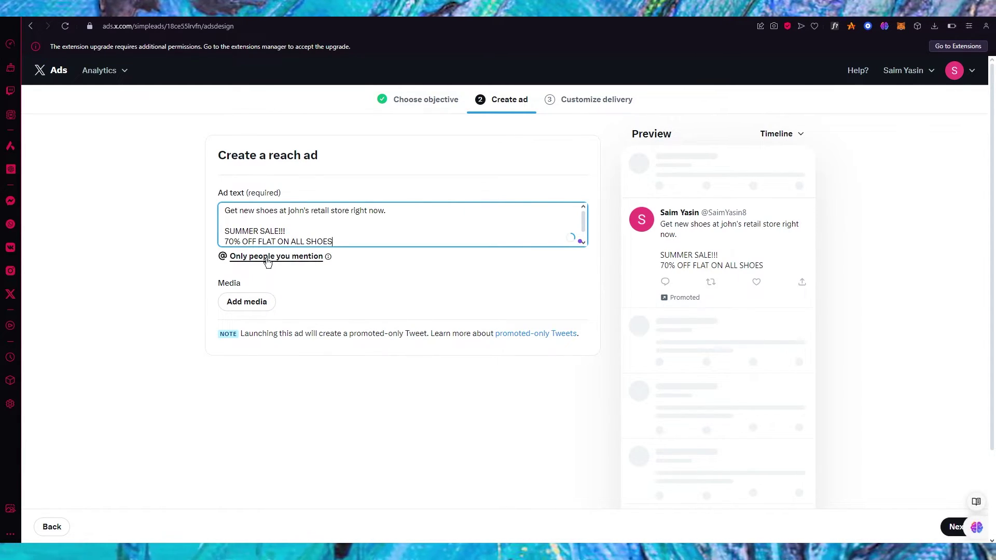
click(254, 304)
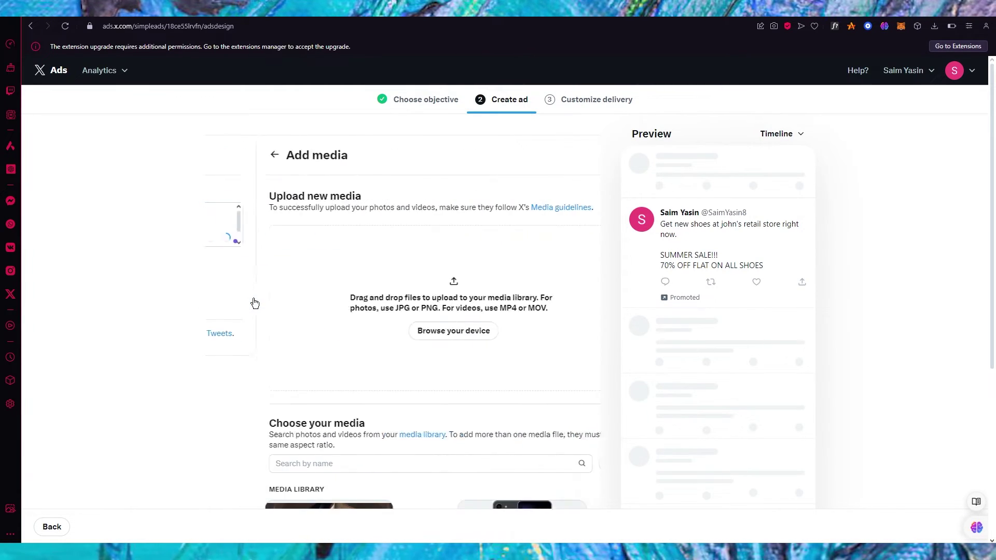
- Upload a shoe image from Downloads as the ad photo, which is rejected as too small
click(414, 334)
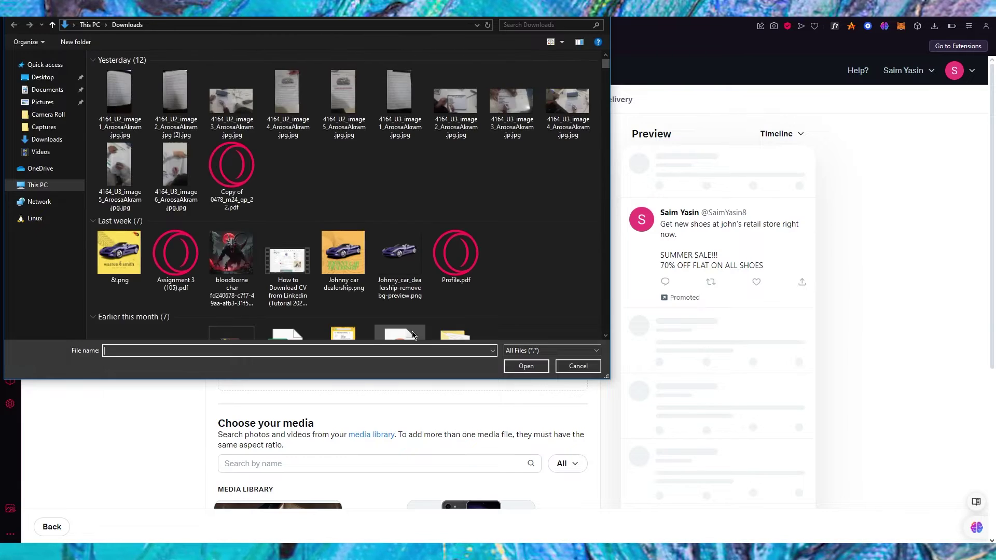
scroll(513, 215, down, 5)
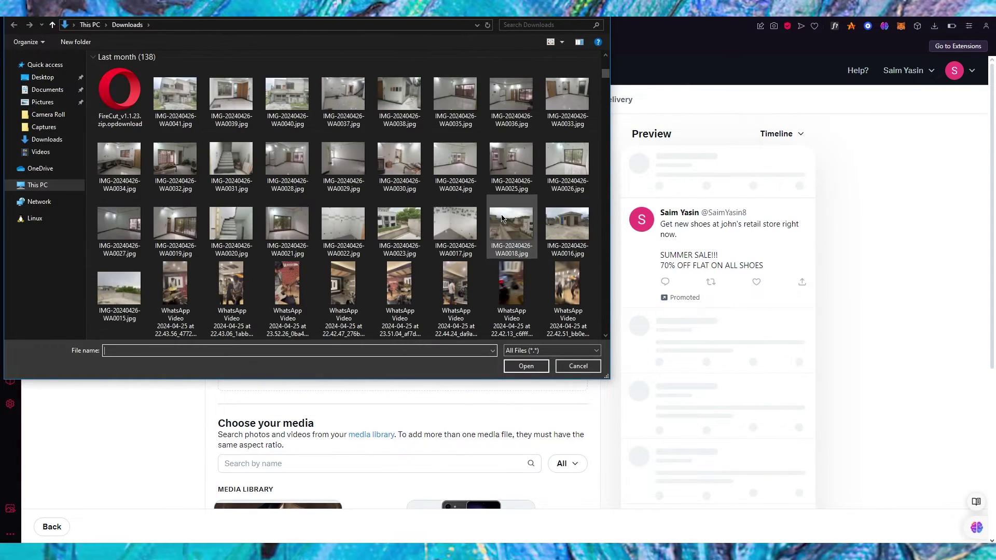
scroll(515, 212, down, 3)
scroll(514, 211, down, 5)
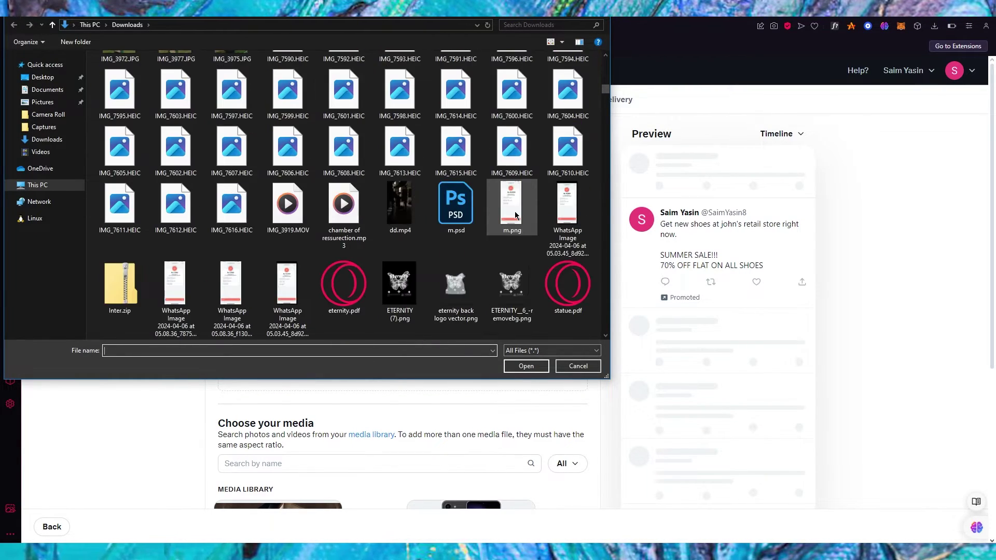
scroll(515, 214, down, 3)
scroll(515, 215, down, 3)
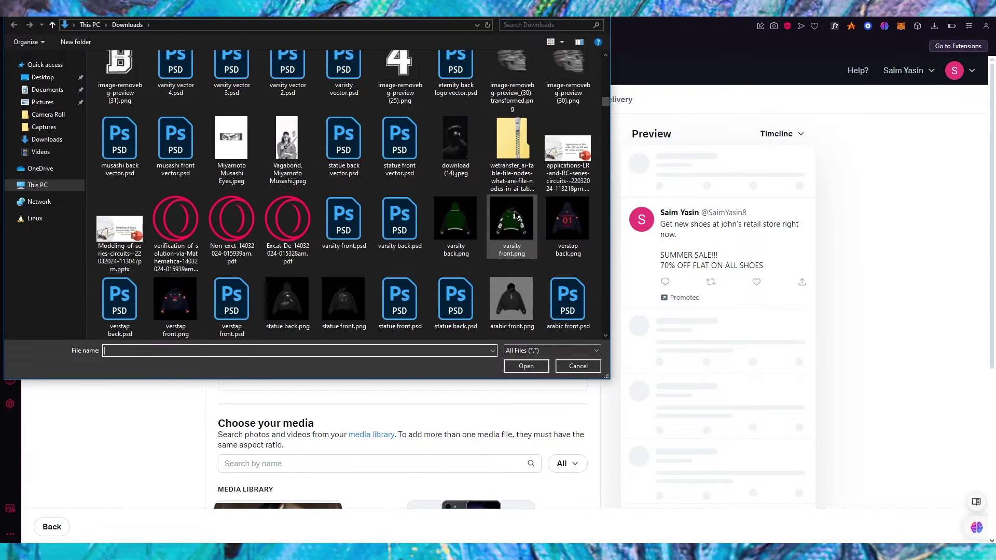
scroll(515, 214, down, 2)
scroll(515, 215, down, 3)
scroll(515, 215, down, 3)
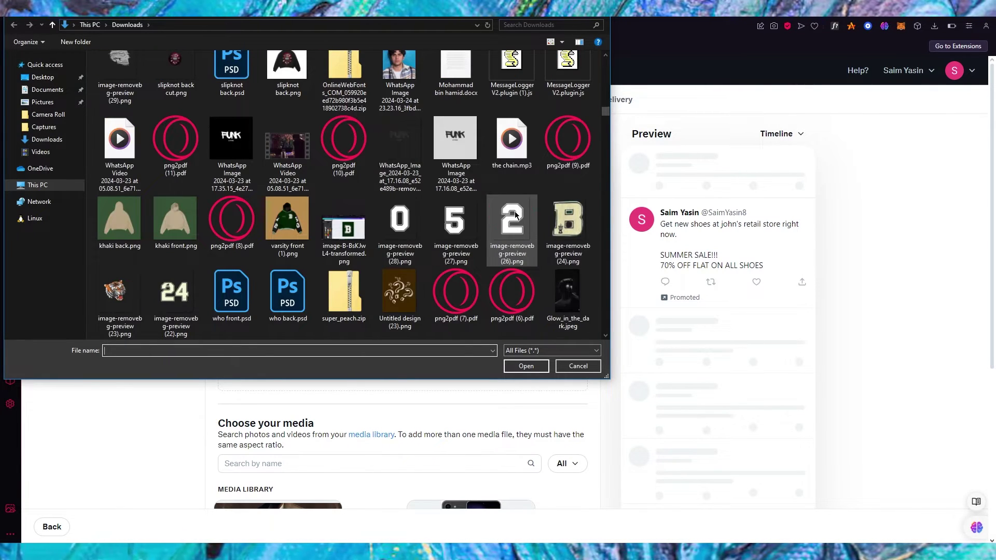
scroll(515, 215, down, 2)
scroll(515, 215, down, 6)
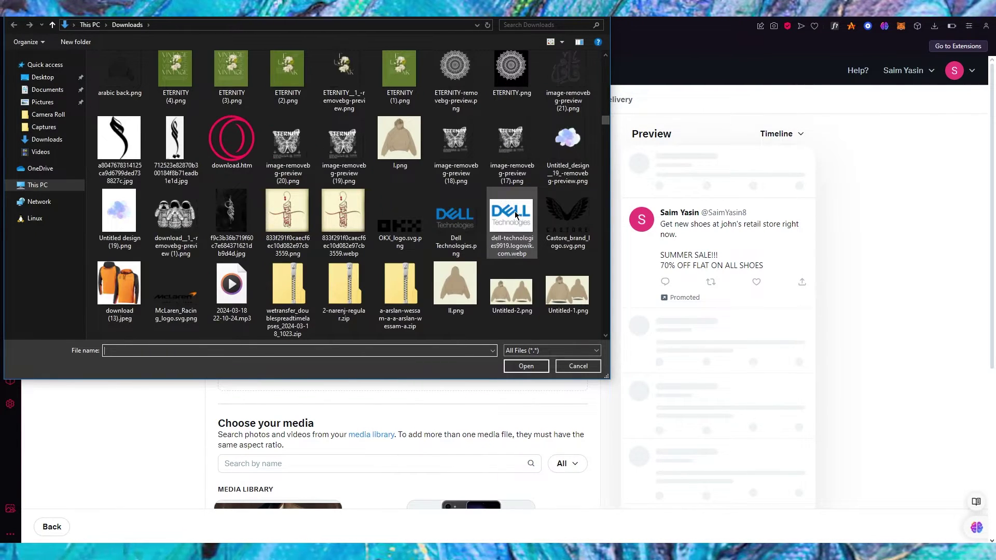
scroll(514, 214, down, 3)
scroll(515, 215, down, 3)
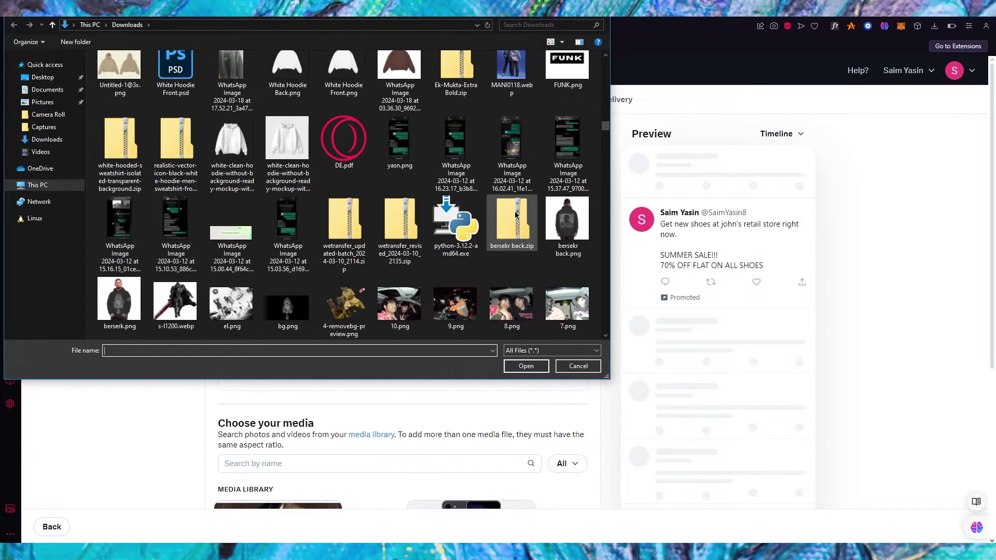
scroll(515, 215, down, 2)
scroll(515, 214, down, 3)
scroll(515, 214, down, 3)
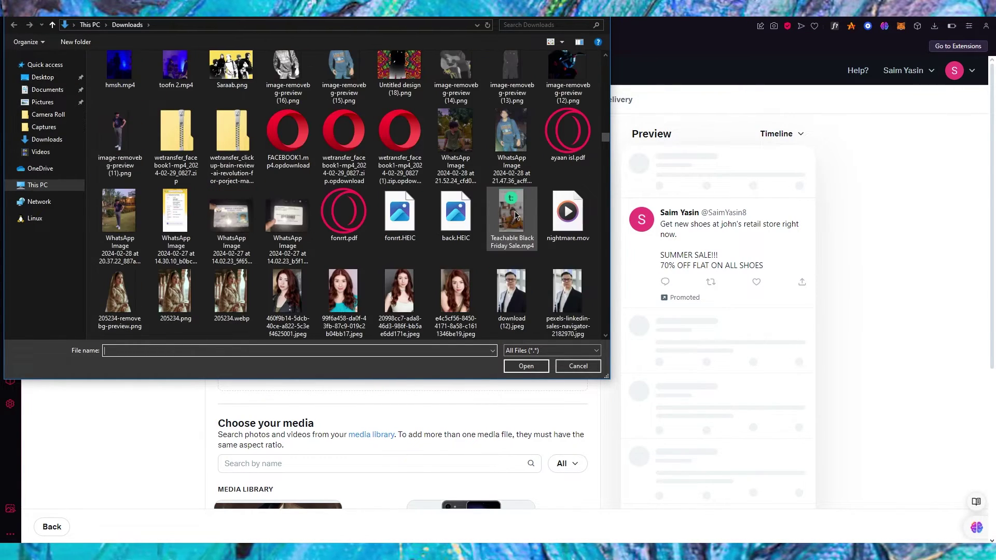
scroll(514, 215, down, 3)
scroll(515, 215, down, 3)
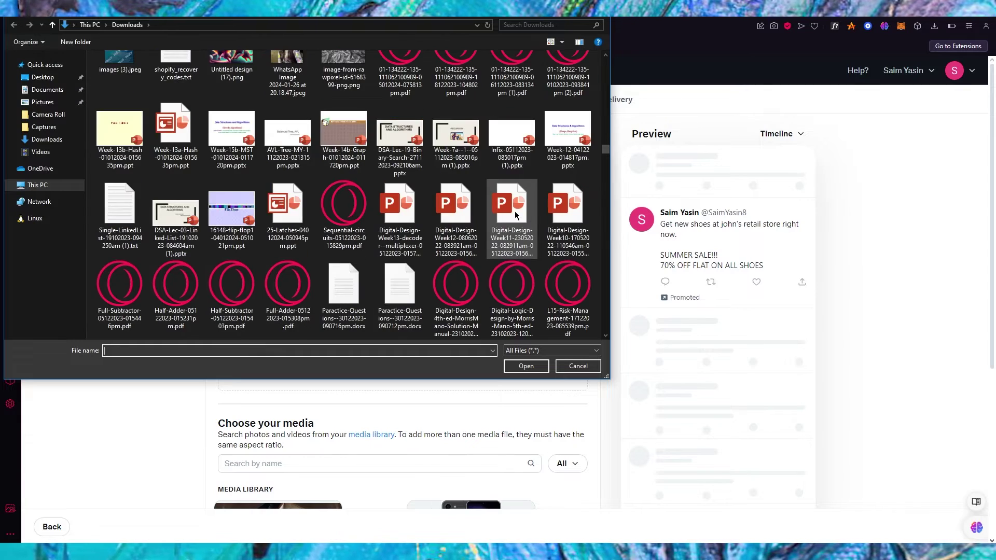
scroll(515, 213, down, 8)
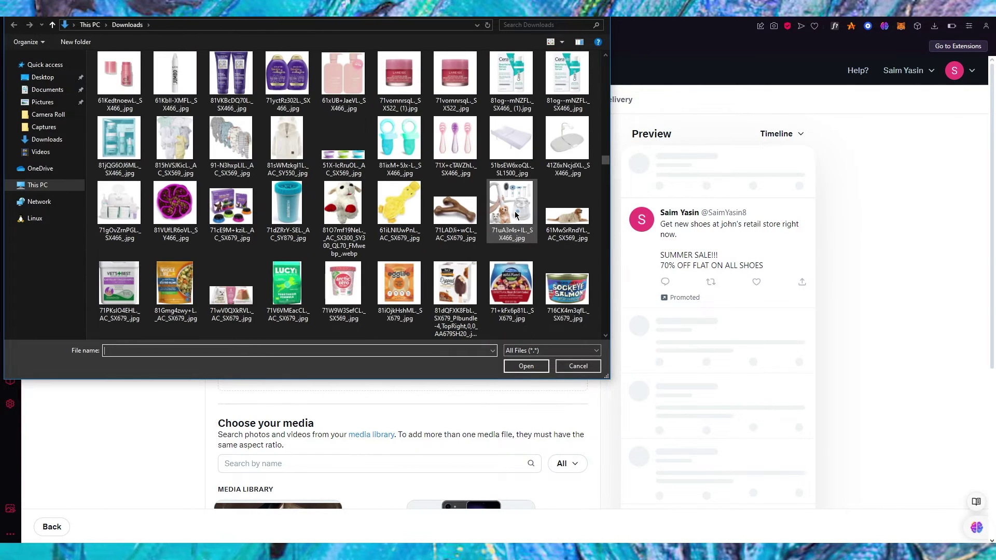
scroll(514, 215, down, 2)
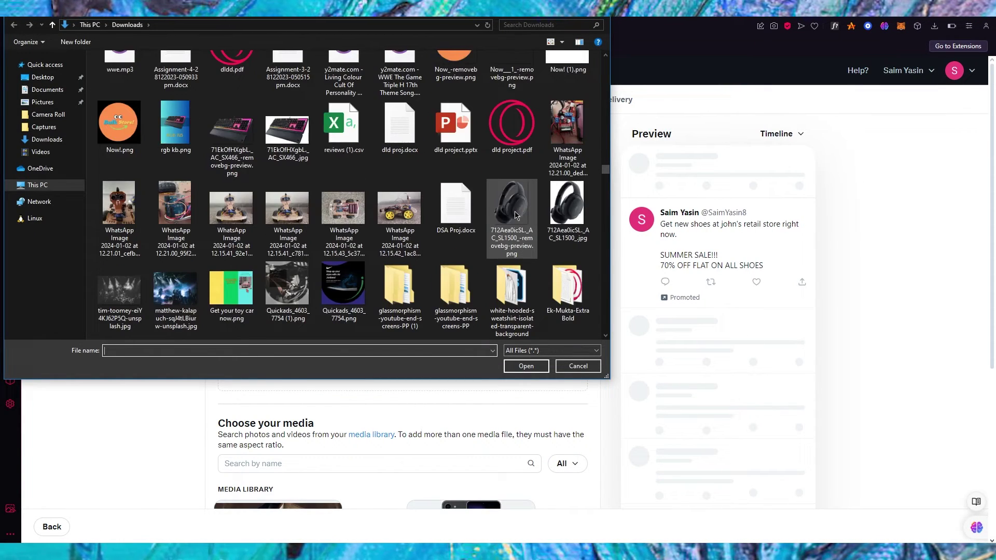
scroll(515, 215, down, 5)
scroll(515, 214, down, 10)
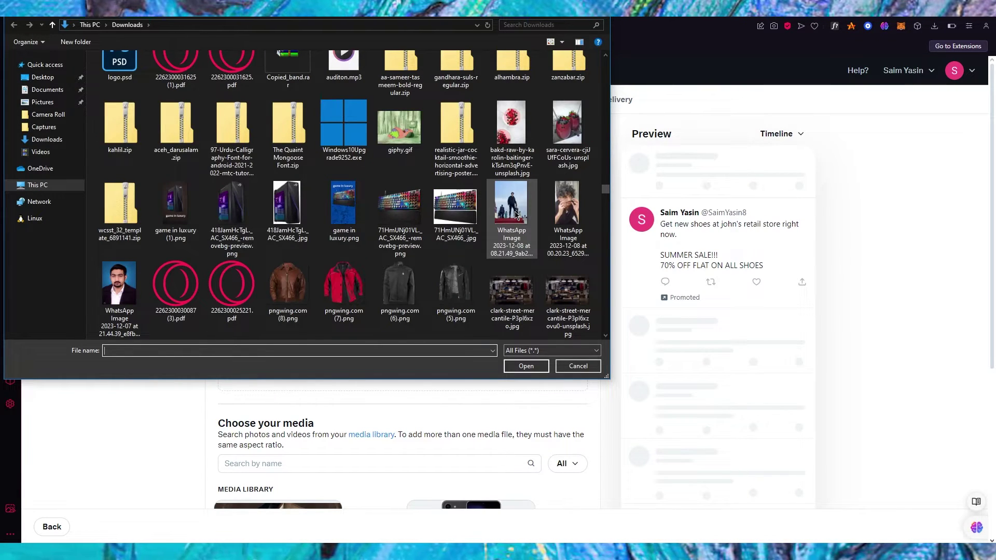
scroll(515, 215, down, 2)
scroll(515, 215, down, 5)
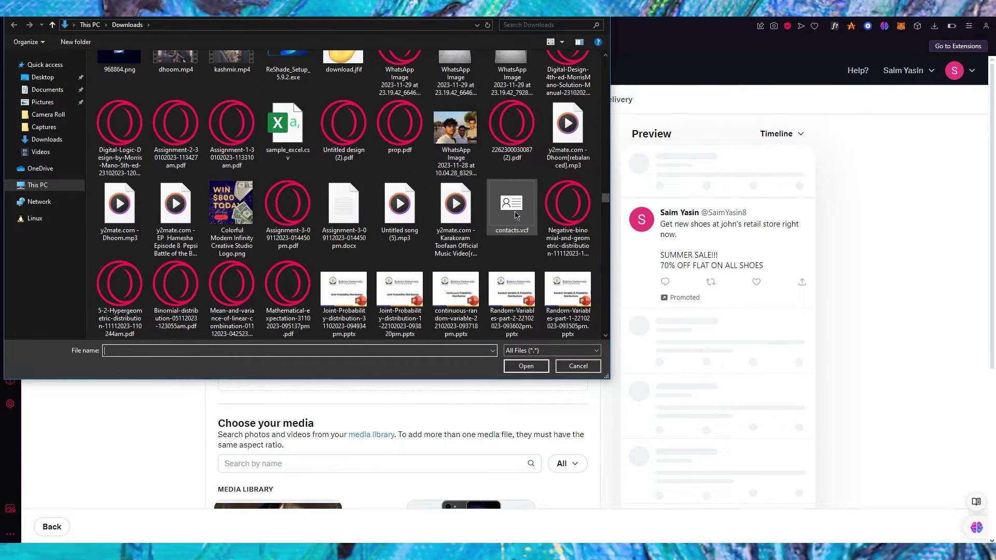
scroll(516, 215, down, 8)
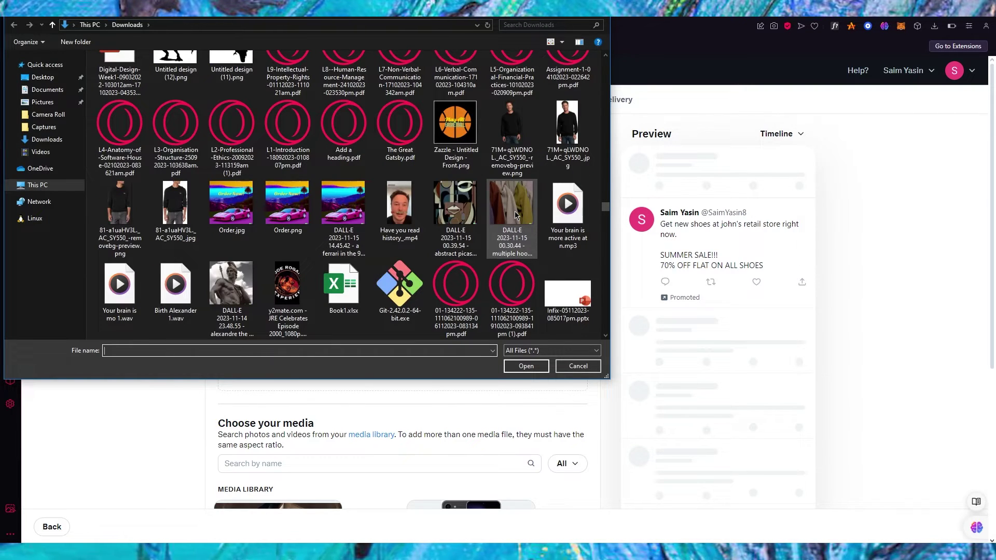
scroll(515, 215, down, 12)
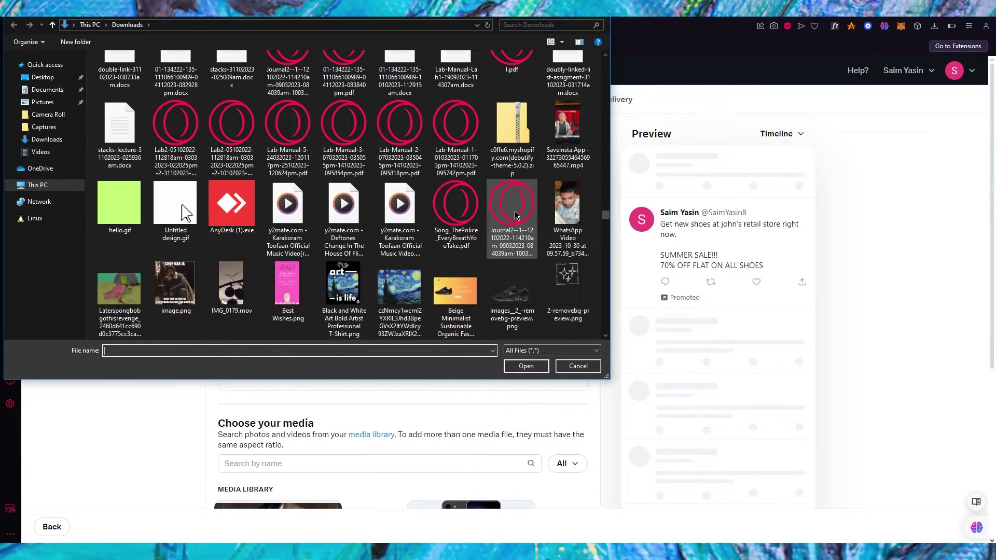
scroll(515, 215, down, 2)
double_click(515, 141)
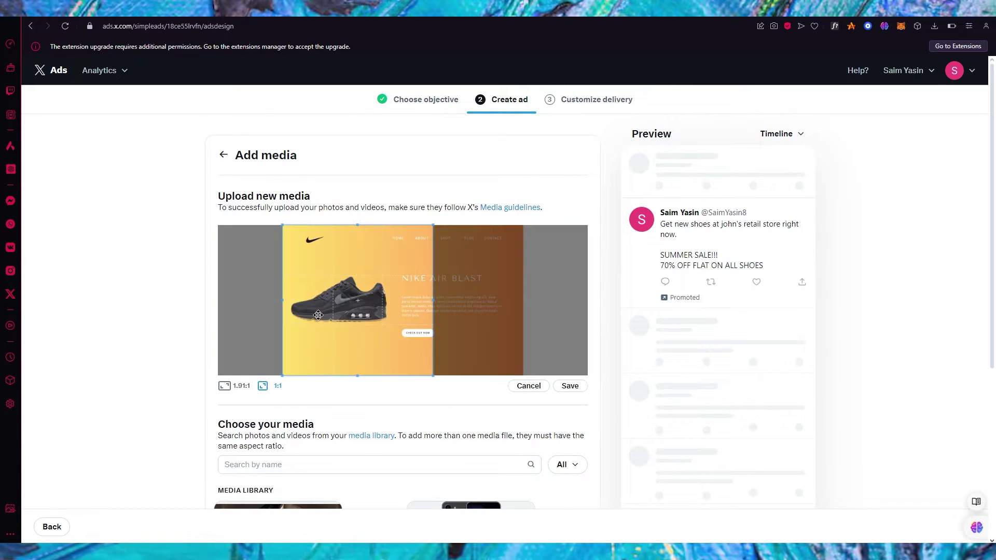
- Look over the cropper and media library, then return to 'Create a reach ad' without an image
scroll(318, 315, down, 5)
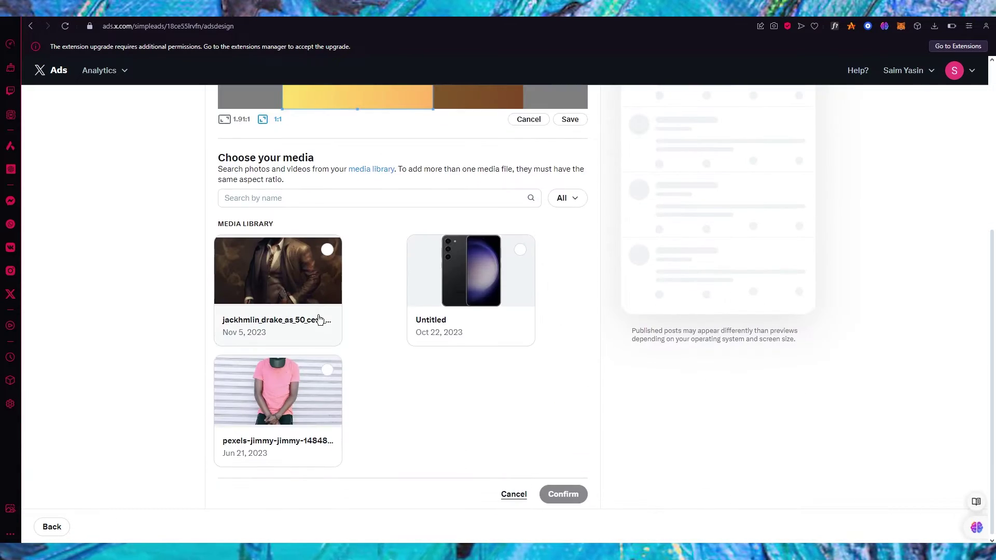
scroll(552, 461, up, 5)
scroll(534, 407, down, 5)
scroll(522, 304, up, 4)
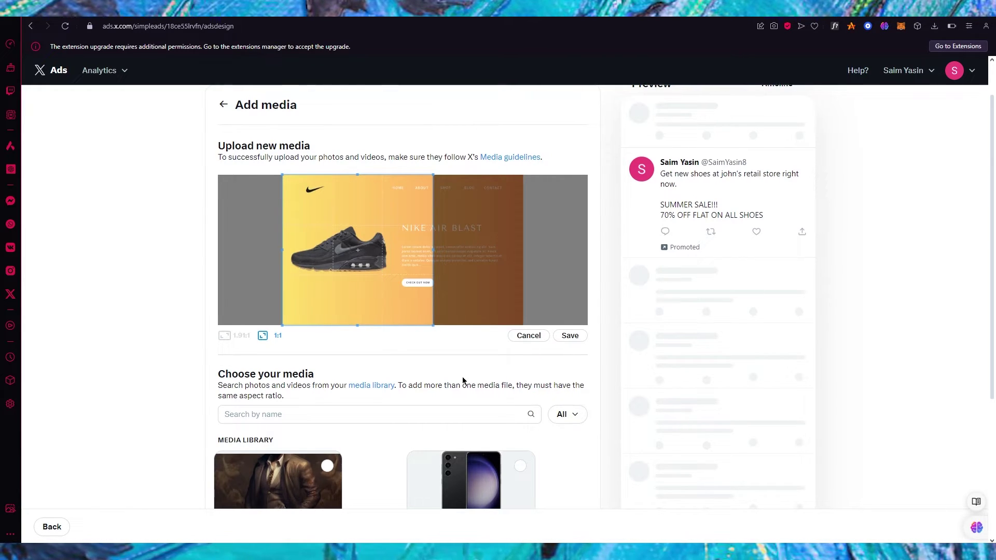
scroll(462, 377, down, 4)
scroll(363, 248, up, 5)
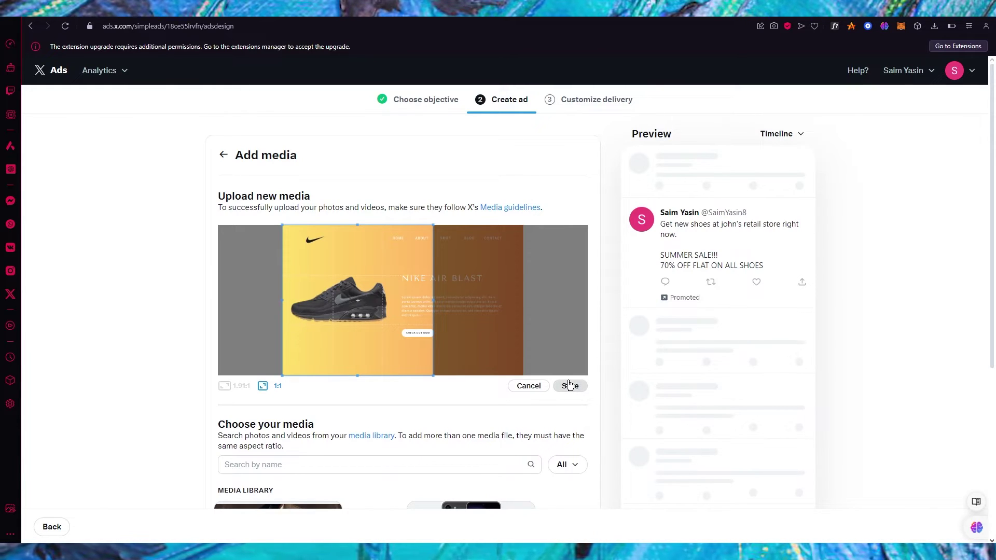
click(223, 154)
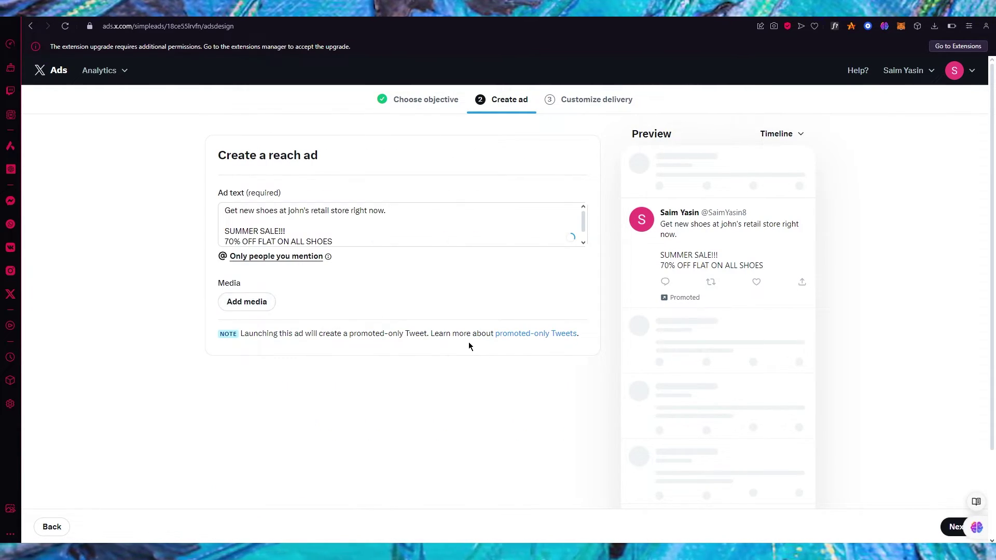
- Continue to Customize delivery and dismiss the 'Verification is underway' notice with Got it
scroll(540, 378, down, 2)
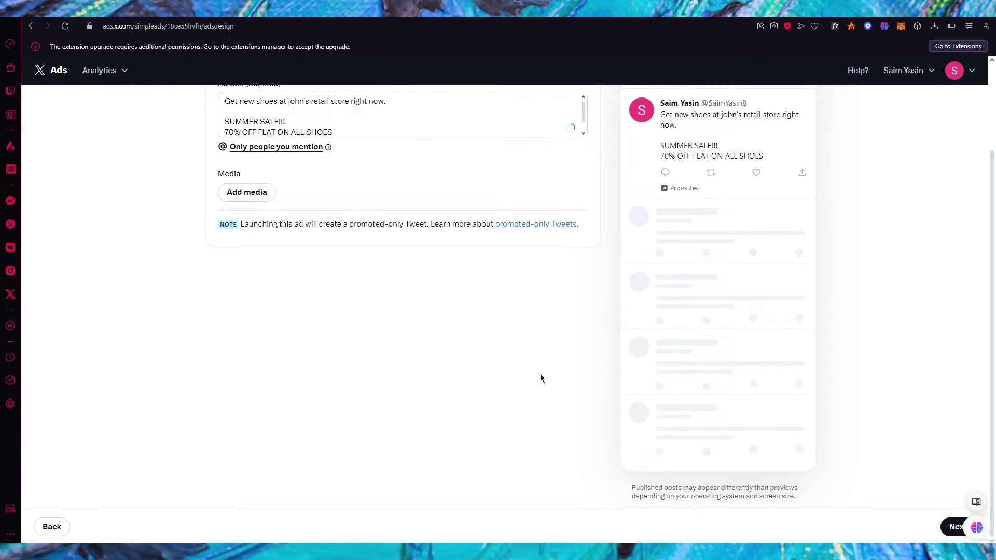
click(952, 526)
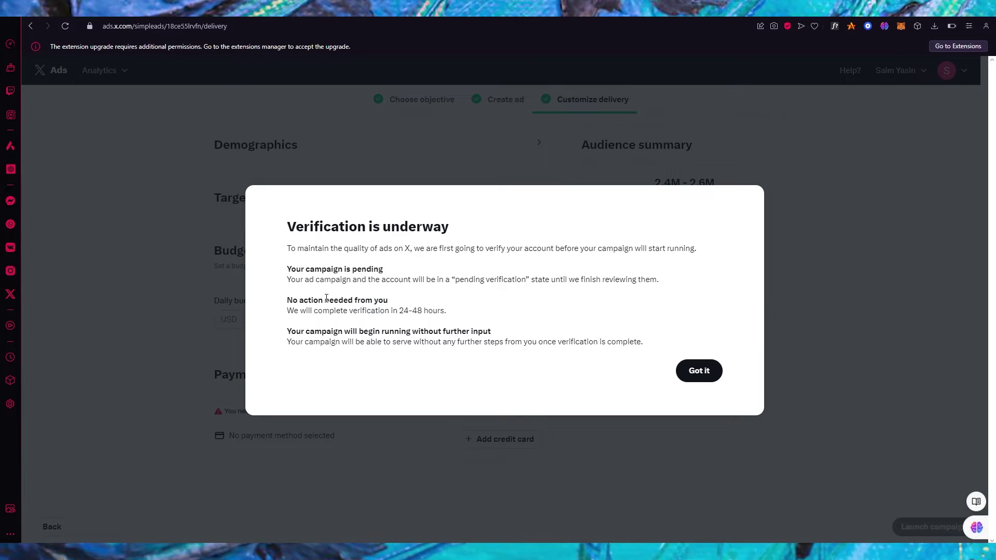
drag(326, 297, 456, 305)
click(500, 302)
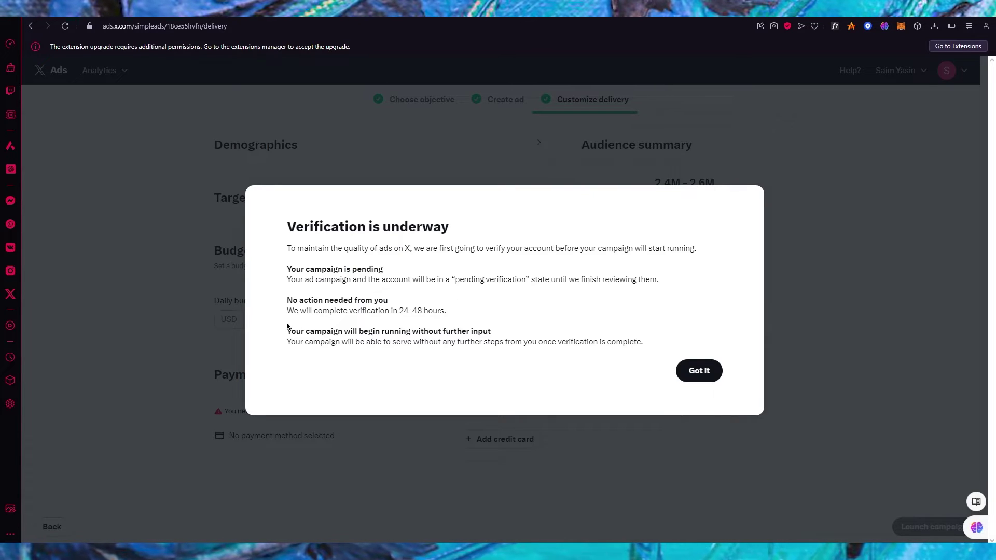
drag(283, 331, 501, 343)
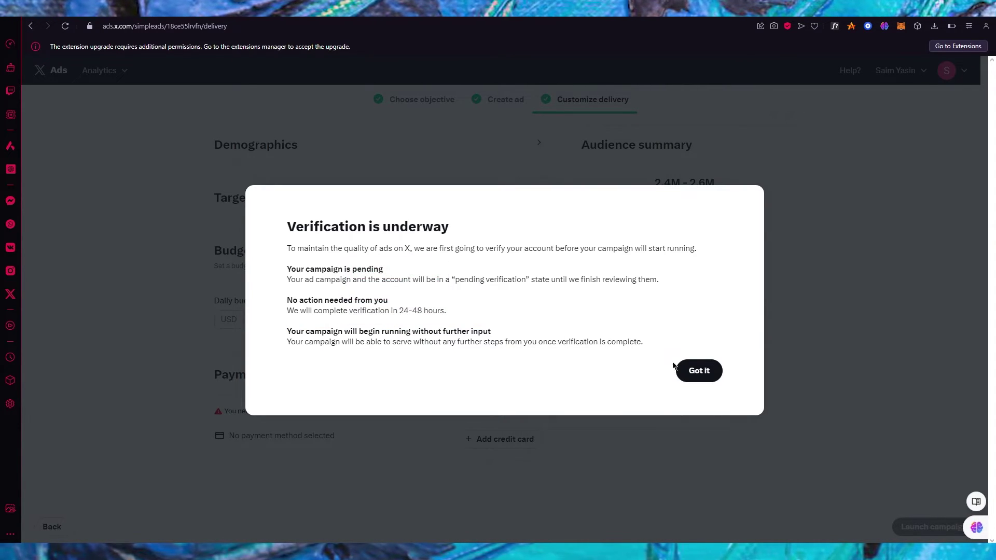
click(698, 372)
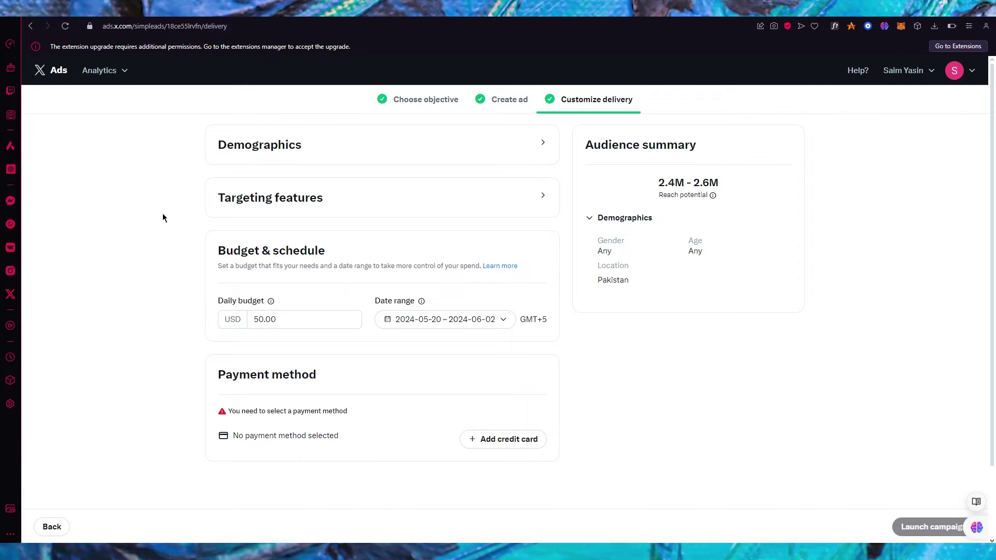
- Set the daily budget to USD 35.00, then close the Add credit card form unsaved
click(289, 319)
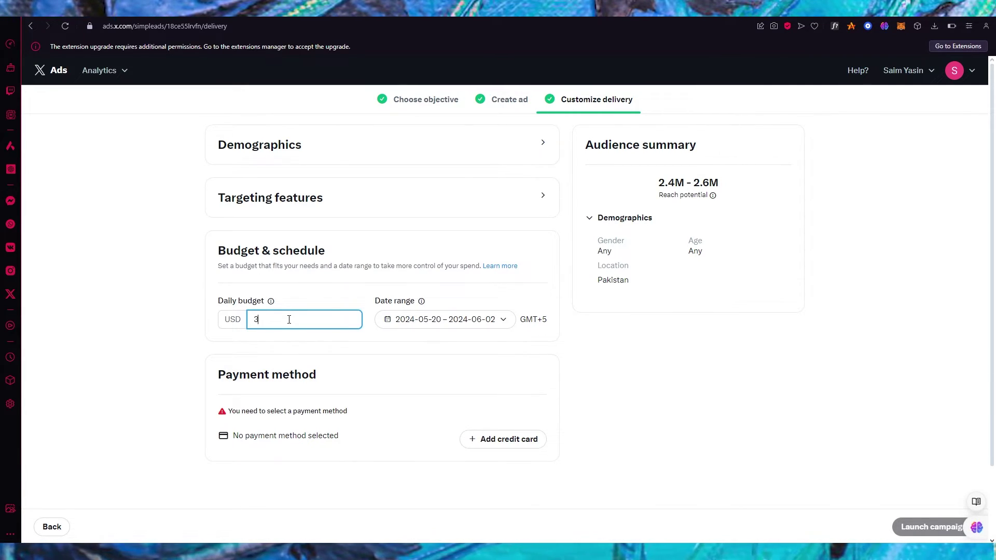
click(148, 340)
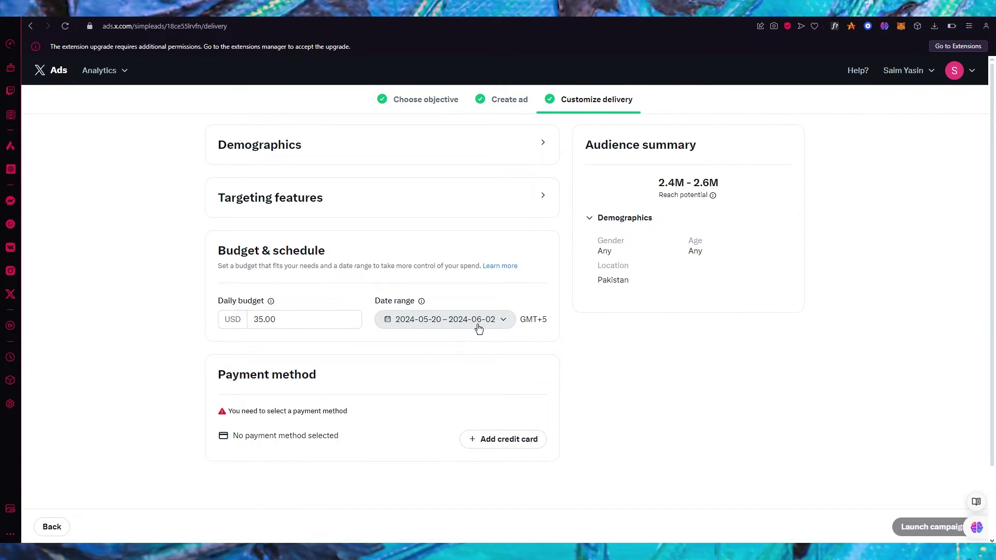
scroll(570, 384, down, 1)
scroll(575, 388, down, 2)
scroll(576, 387, up, 2)
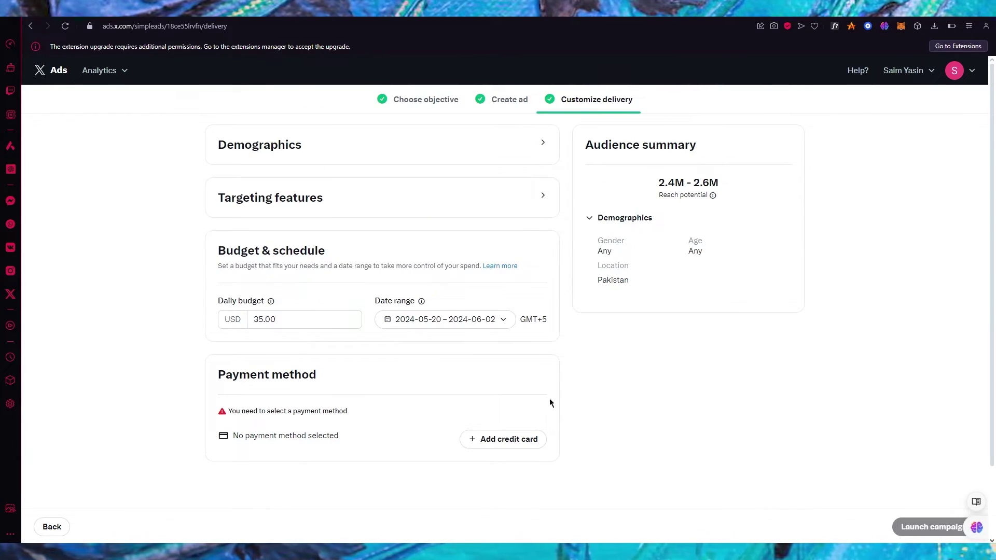
click(493, 439)
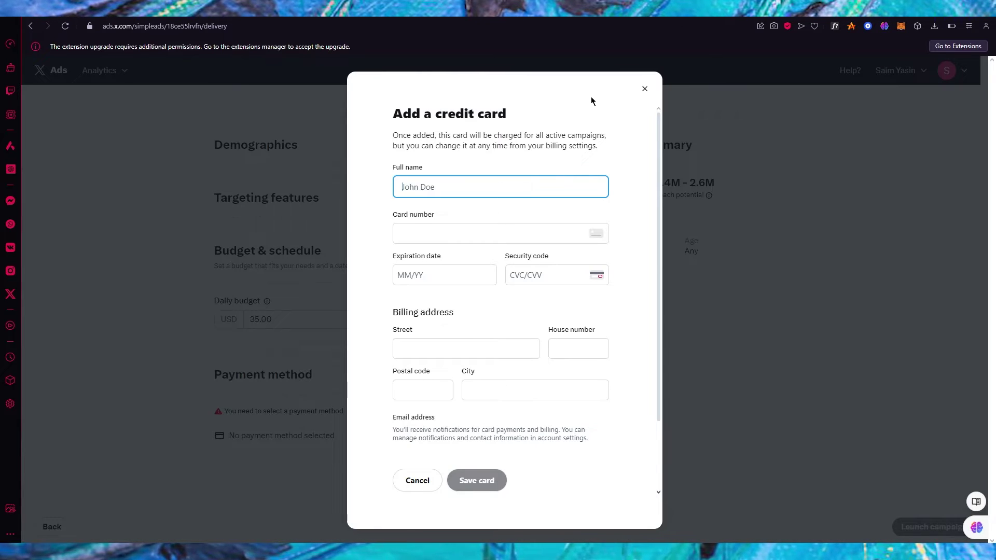
click(645, 89)
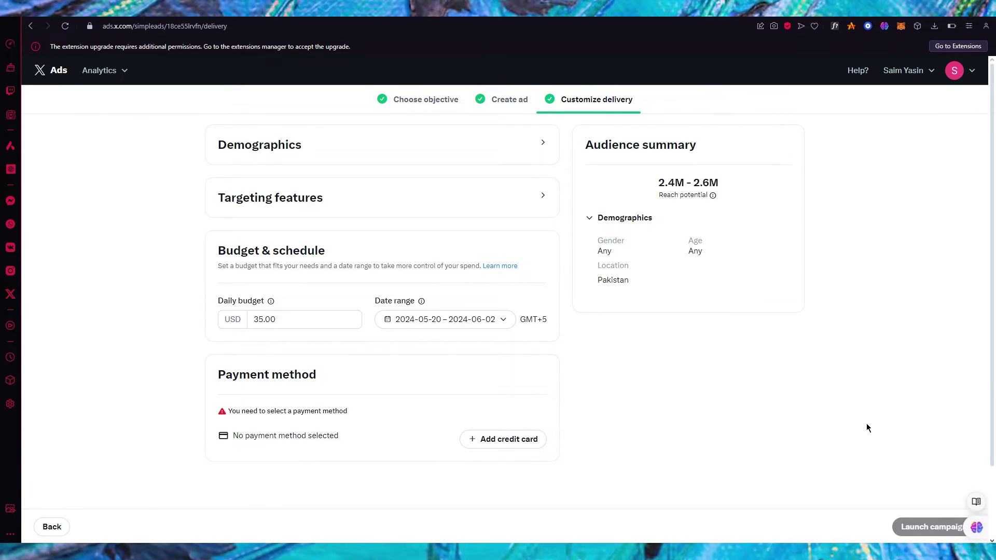
- Limit Demographics to Men with a minimum age of 18, then start the location search
click(368, 149)
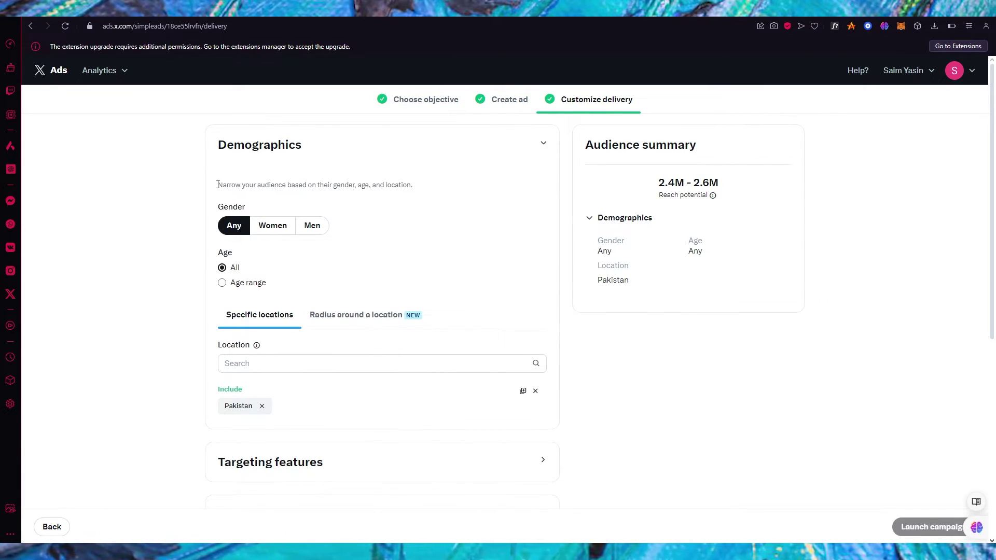
drag(217, 184, 418, 200)
click(438, 205)
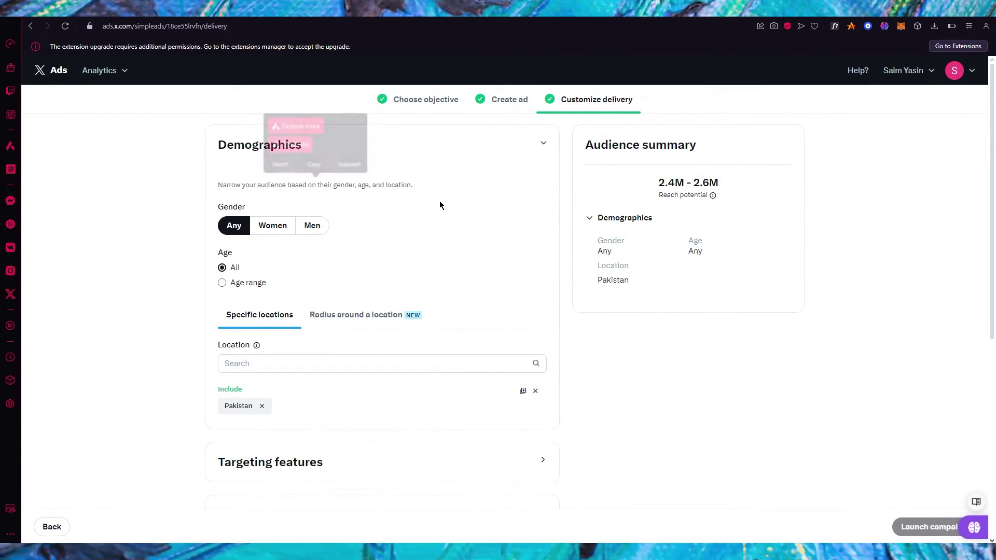
click(314, 225)
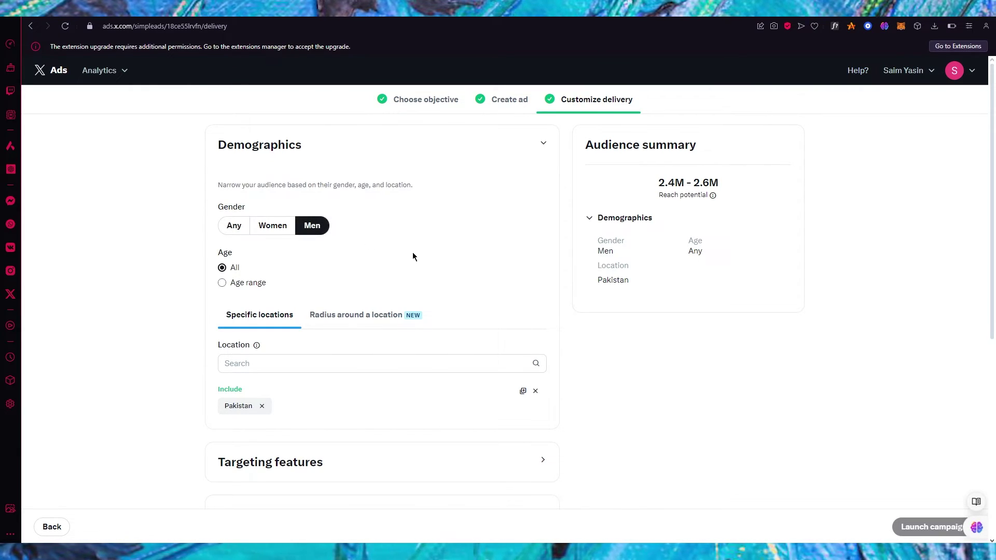
scroll(413, 256, down, 1)
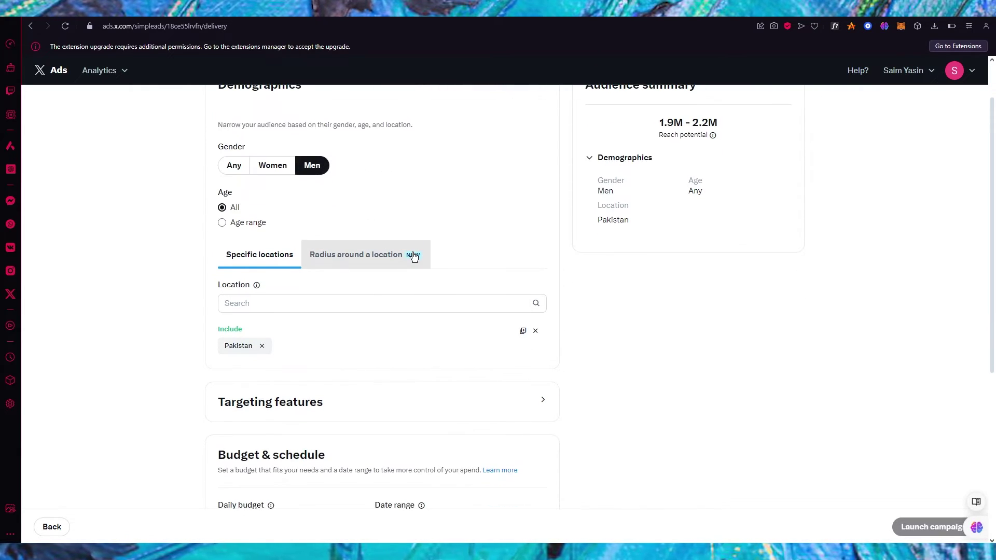
click(222, 223)
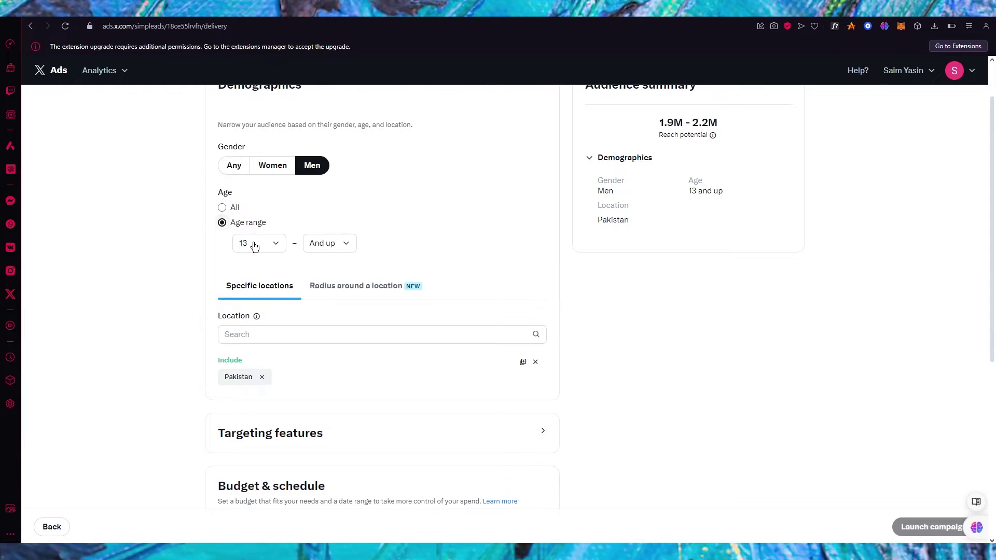
click(257, 244)
click(266, 289)
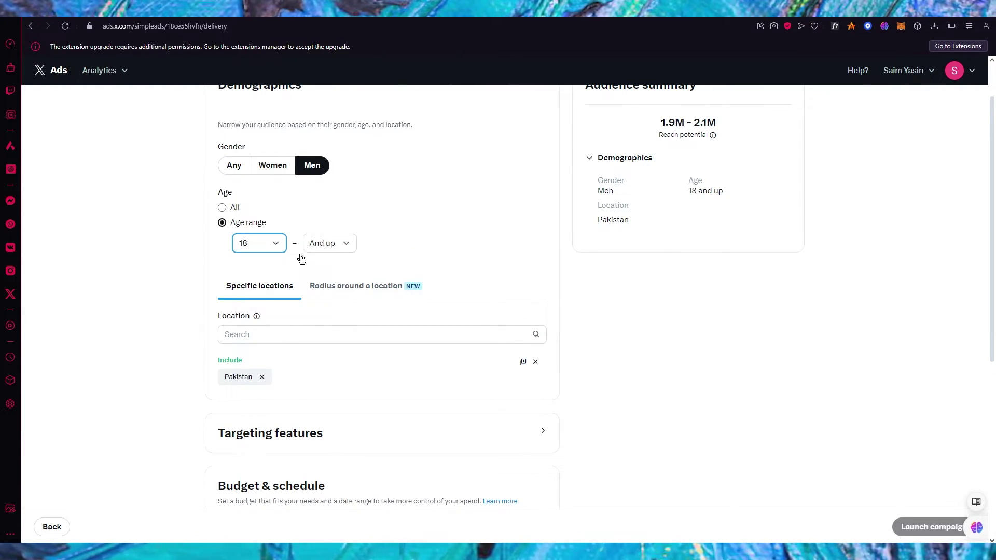
click(273, 334)
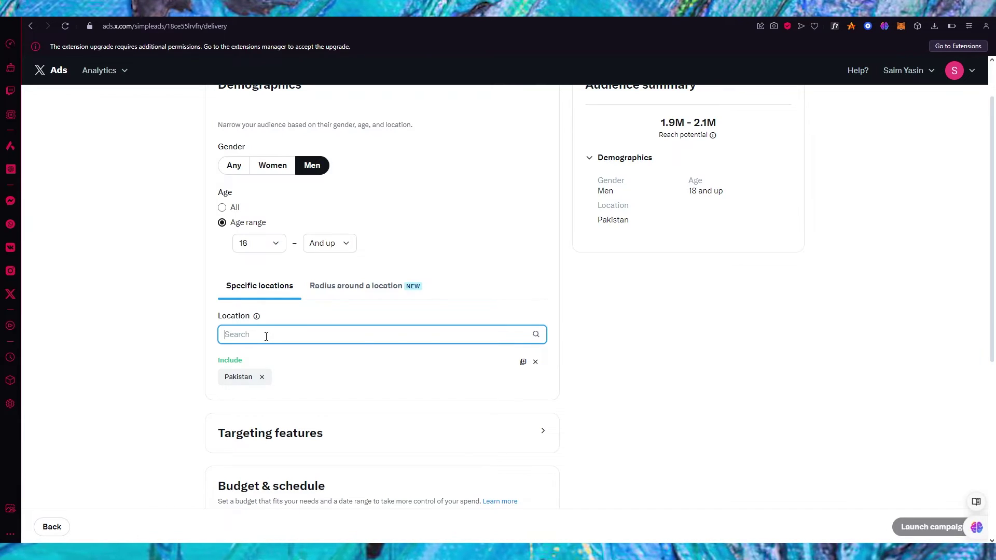
scroll(269, 377, down, 2)
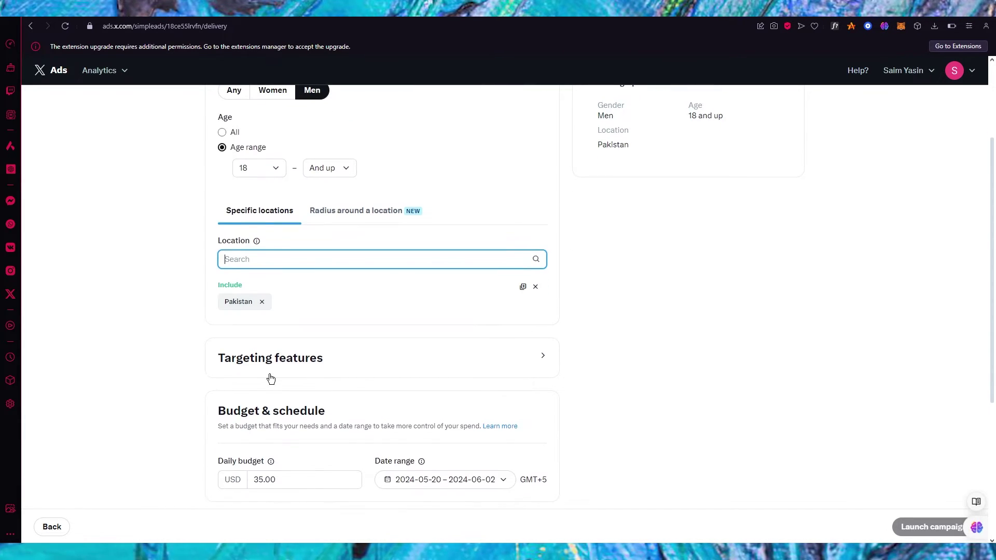
- Add 'shoes' and 'nike' as targeting keywords and try loading keyword recommendations
click(341, 366)
scroll(340, 365, down, 5)
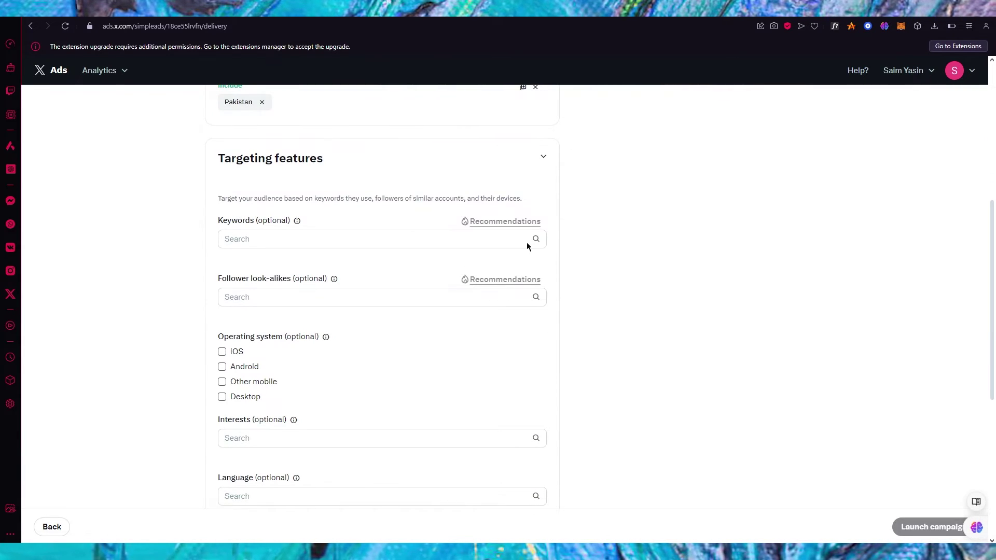
click(376, 236)
text(shoes)
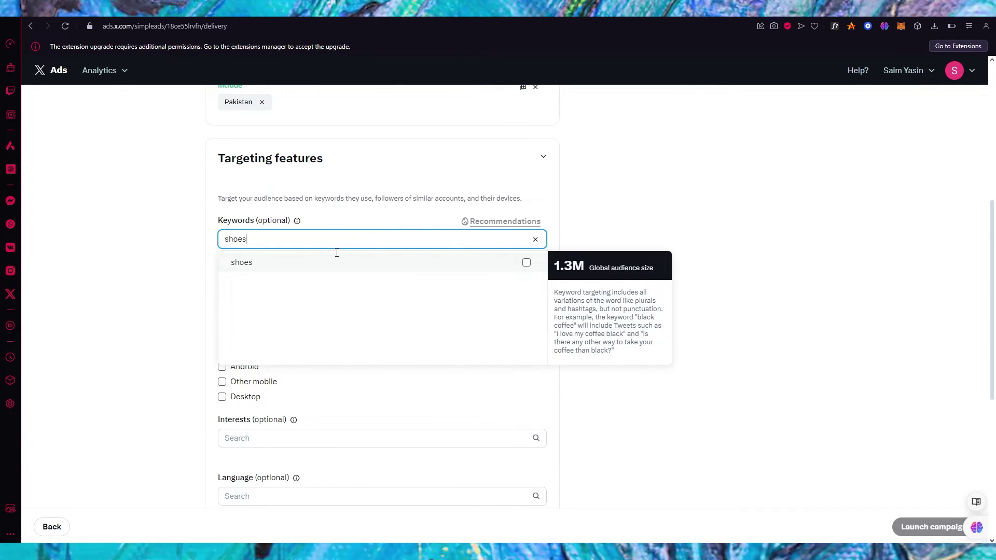
click(332, 264)
double_click(289, 235)
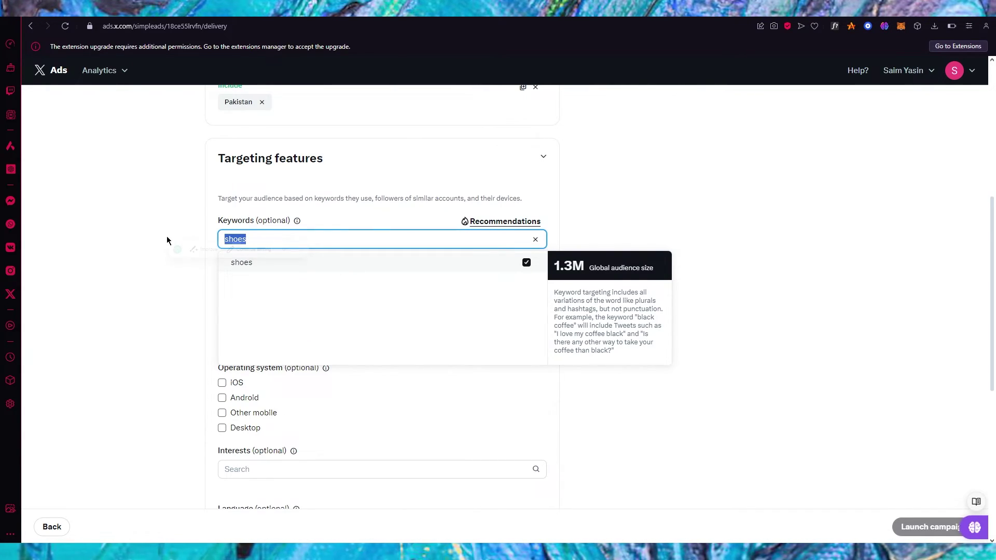
text(nike)
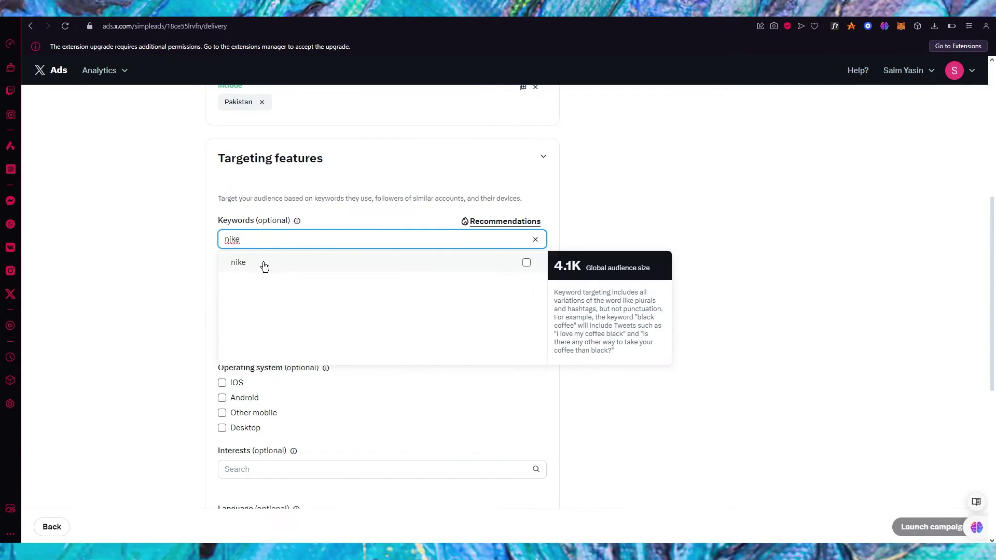
click(262, 264)
click(515, 225)
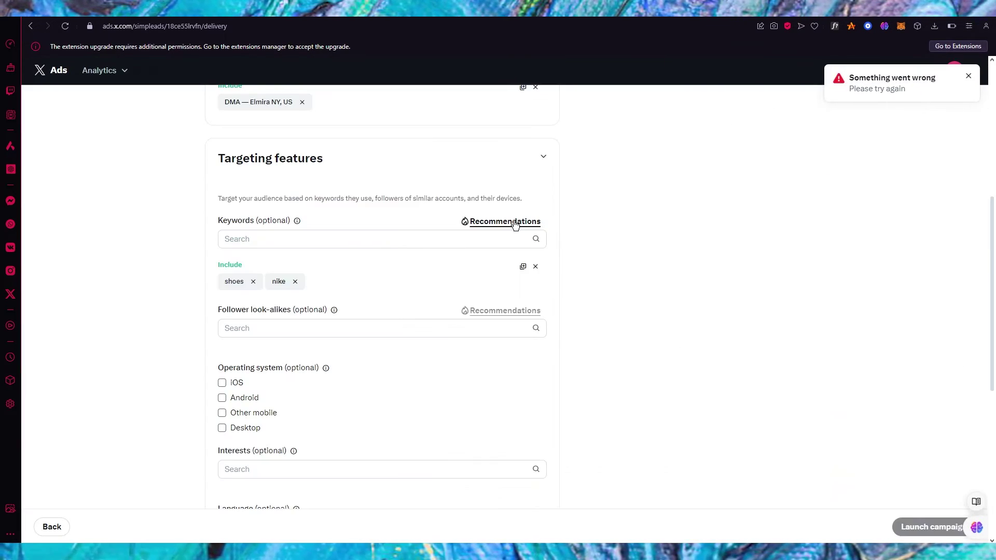
click(515, 223)
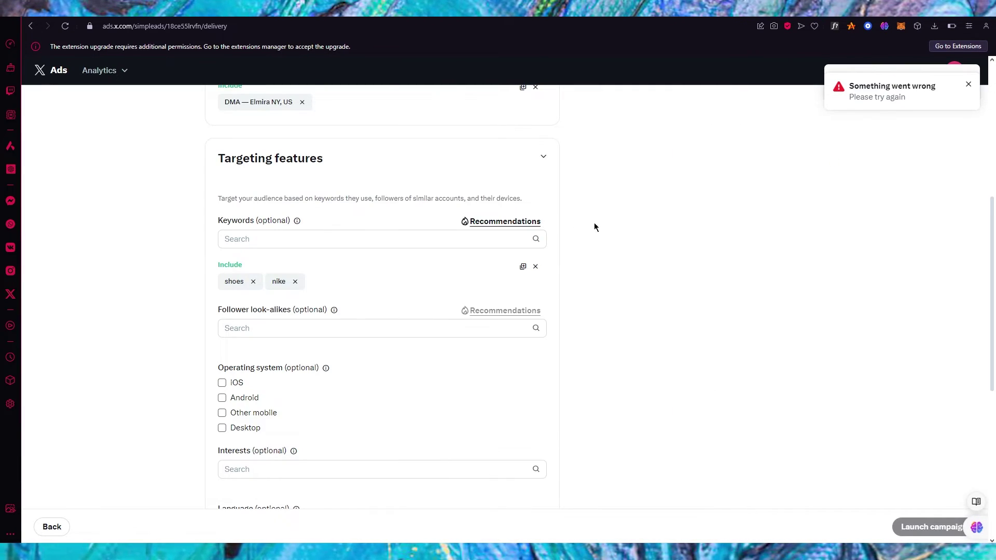
scroll(412, 278, down, 1)
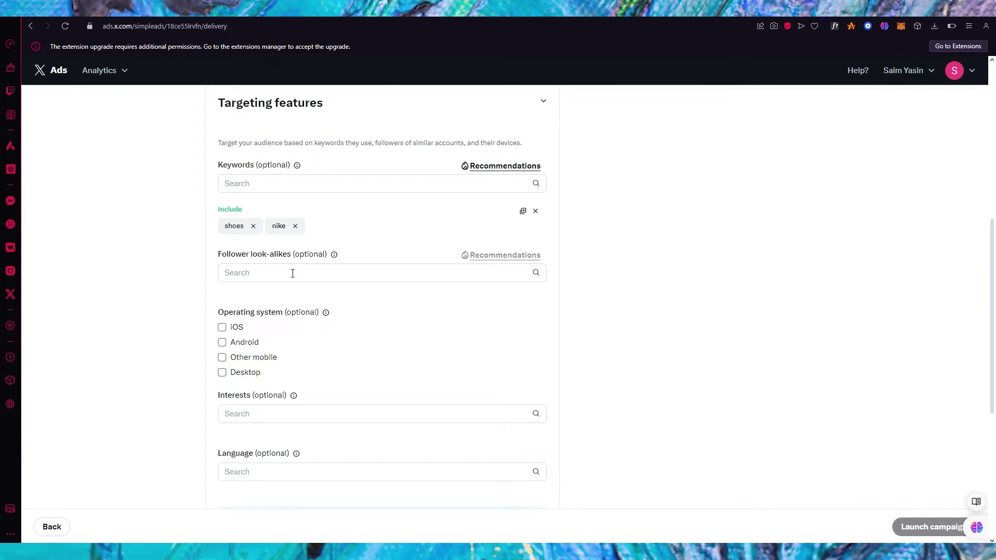
- Tick iOS, Android, Other mobile and Desktop, keeping all iOS versions targeted
scroll(292, 274, down, 2)
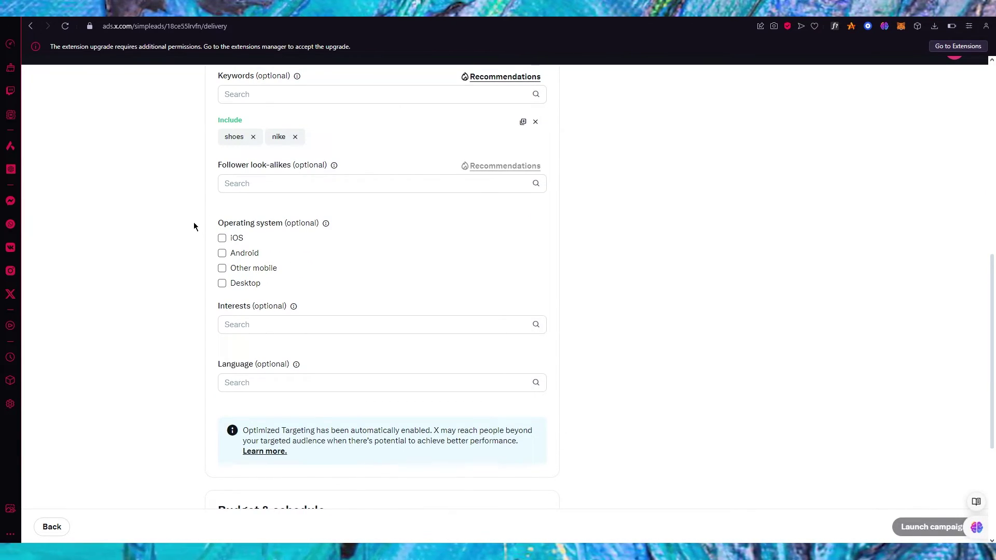
click(222, 238)
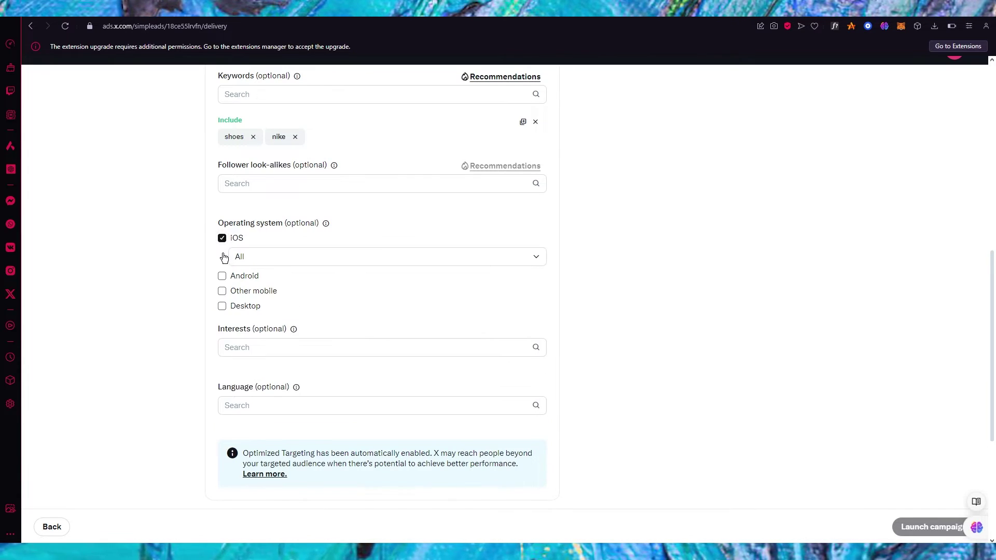
click(223, 276)
click(223, 314)
click(222, 329)
click(314, 251)
click(280, 275)
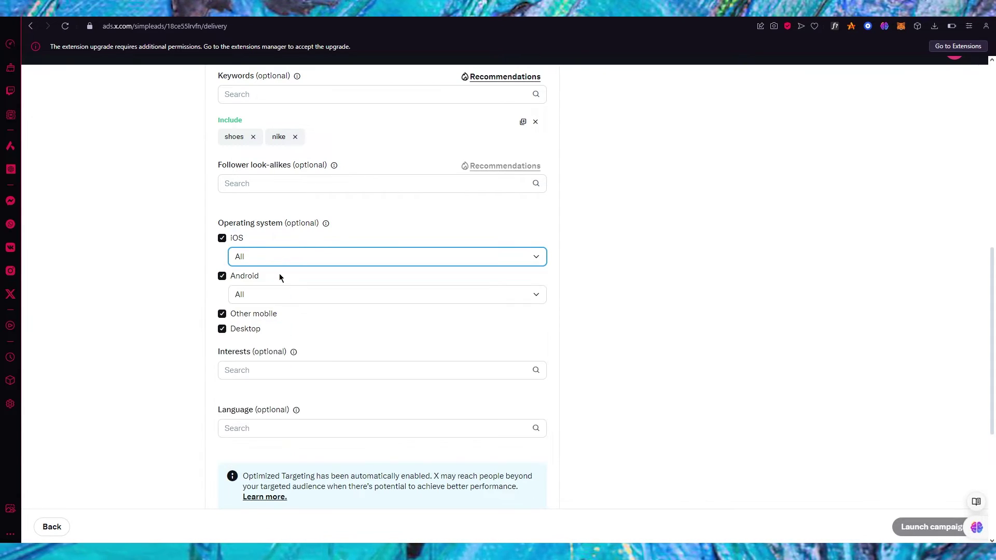
- Browse the interest categories and close them without selecting any
scroll(282, 293, down, 3)
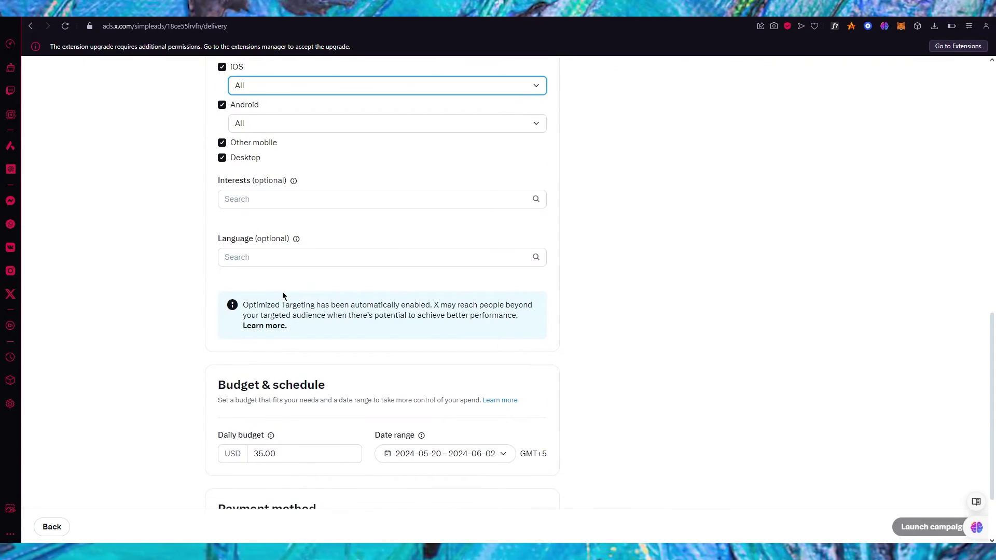
click(279, 202)
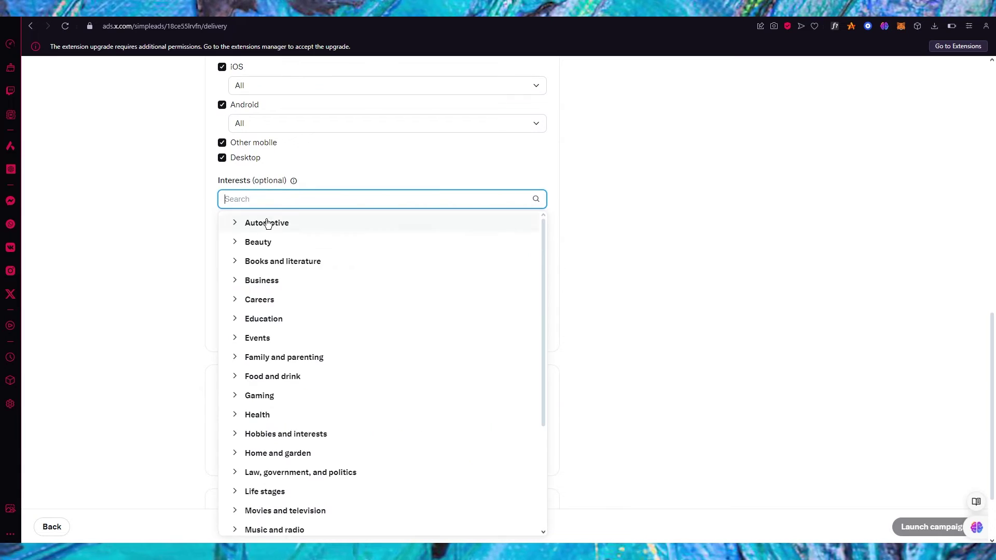
click(180, 224)
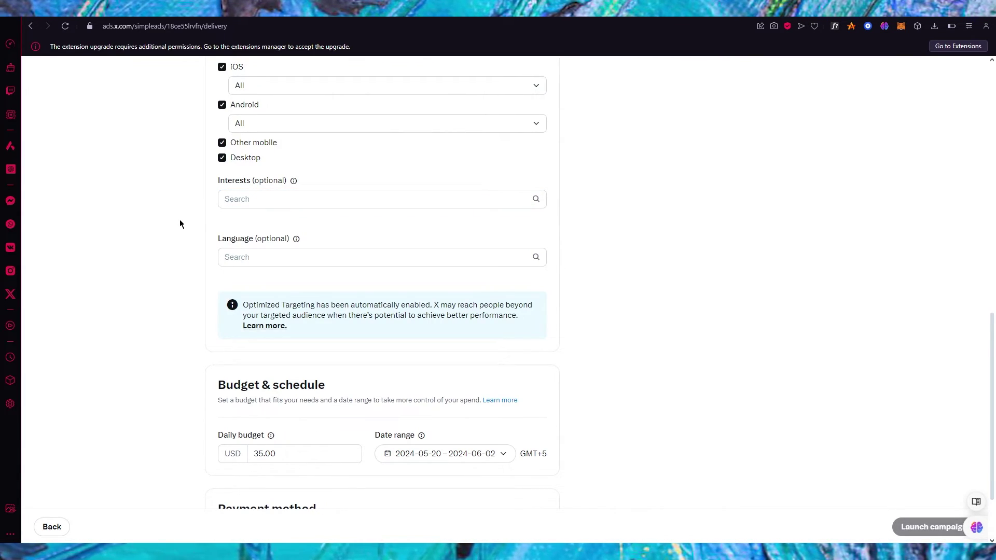
scroll(180, 223, down, 2)
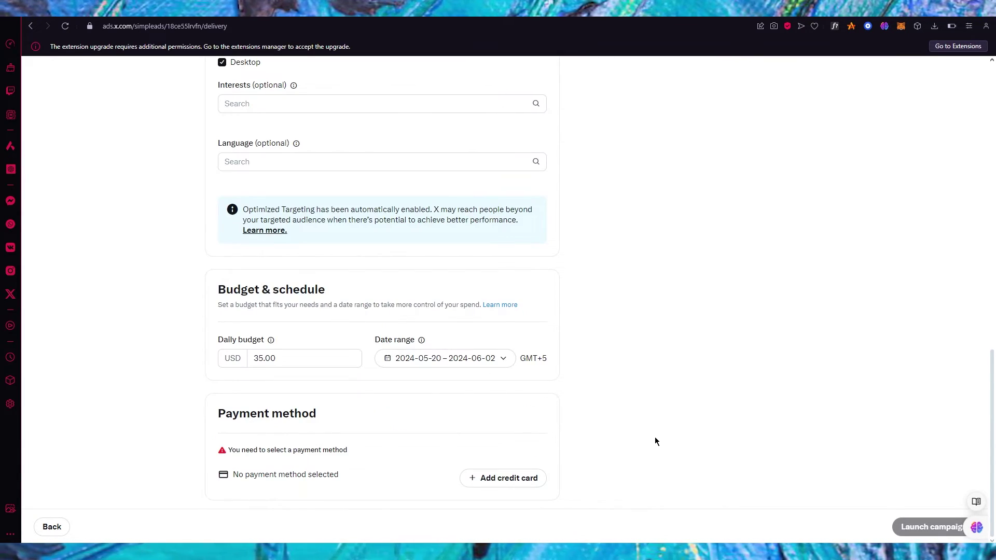
scroll(816, 318, up, 10)
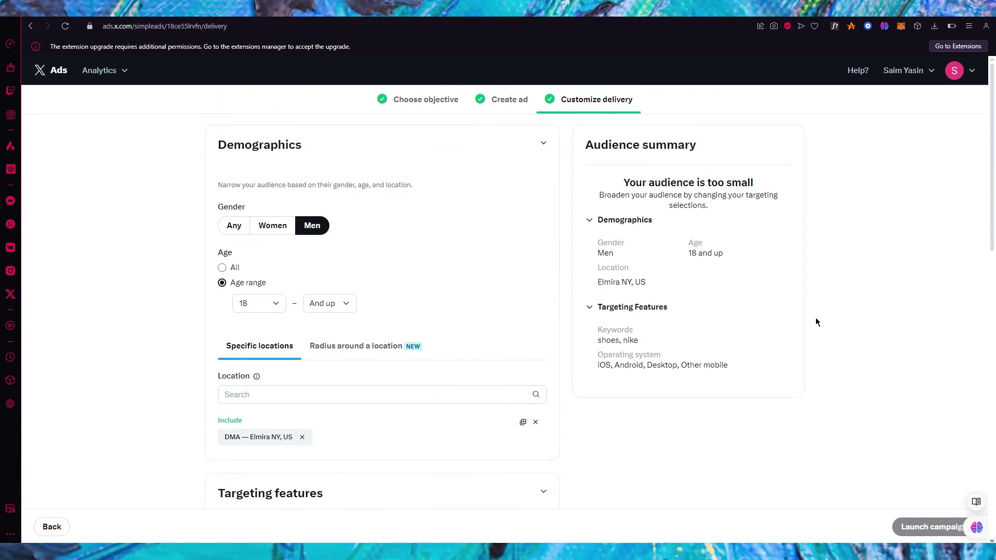
- Abandon the unfinished campaign and start a new one with the Keywords objective
click(49, 70)
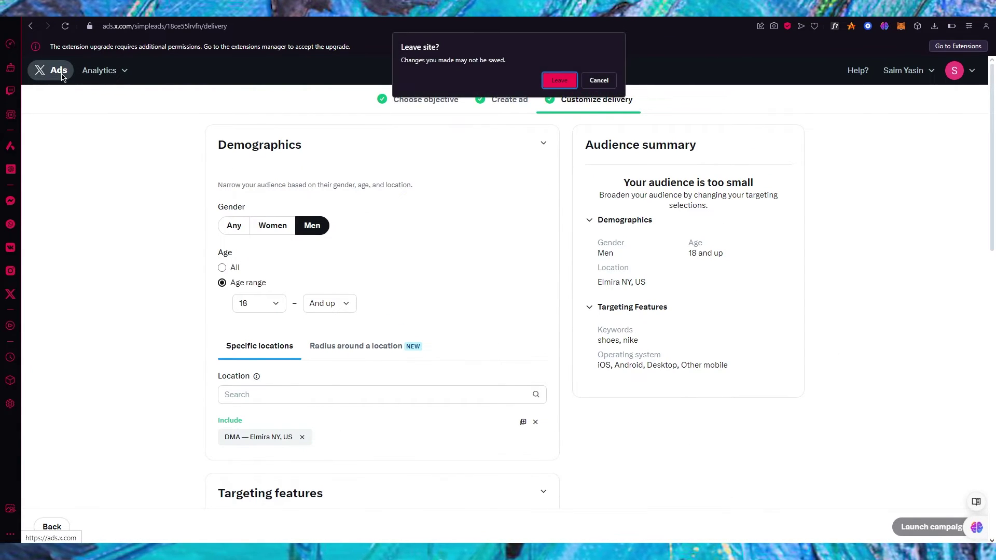
click(555, 80)
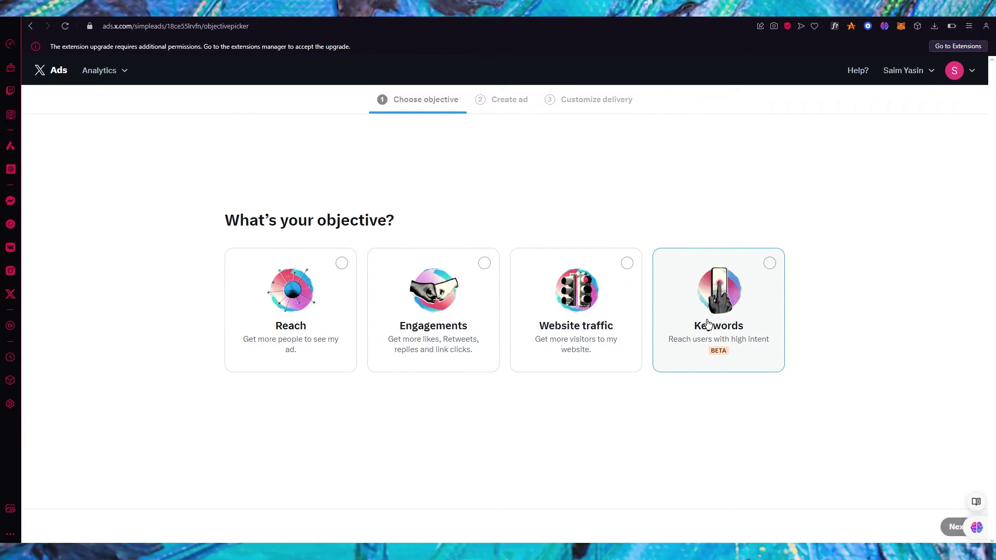
click(709, 325)
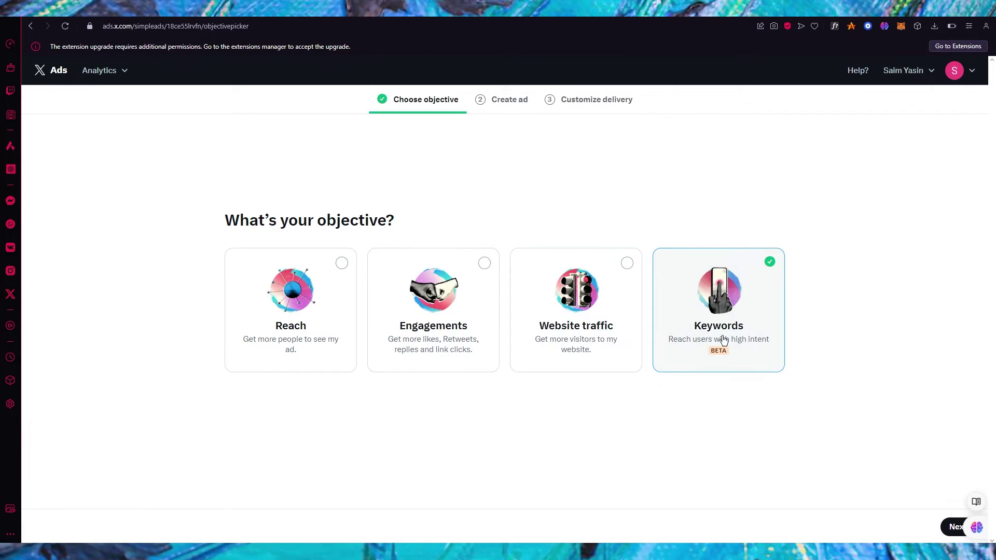
click(952, 526)
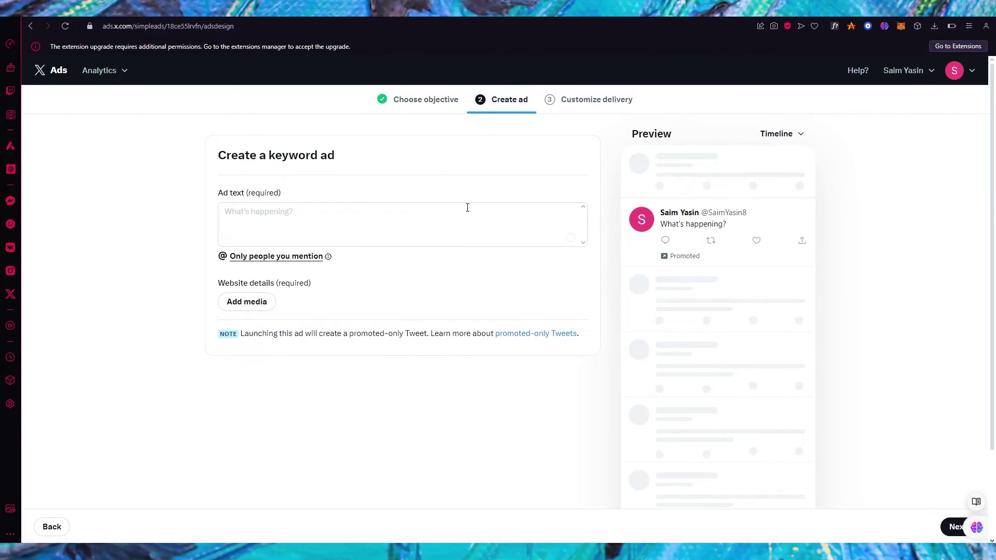
- Enter the two-line ad text 'Shoes for SALE!!!' / 'Never seen before NIKE Jordans', leaving media empty for now
click(411, 220)
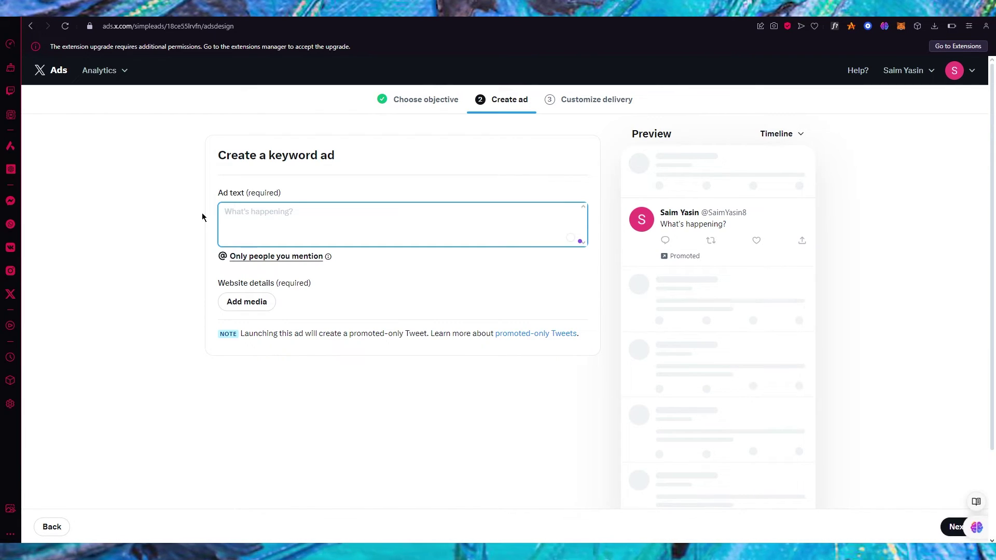
text(Shoes for )
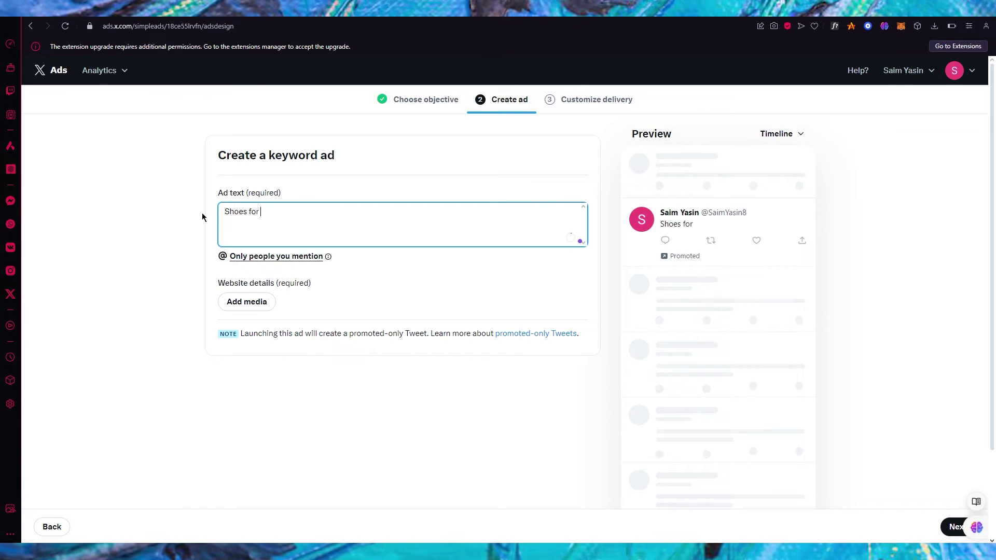
text(SAL)
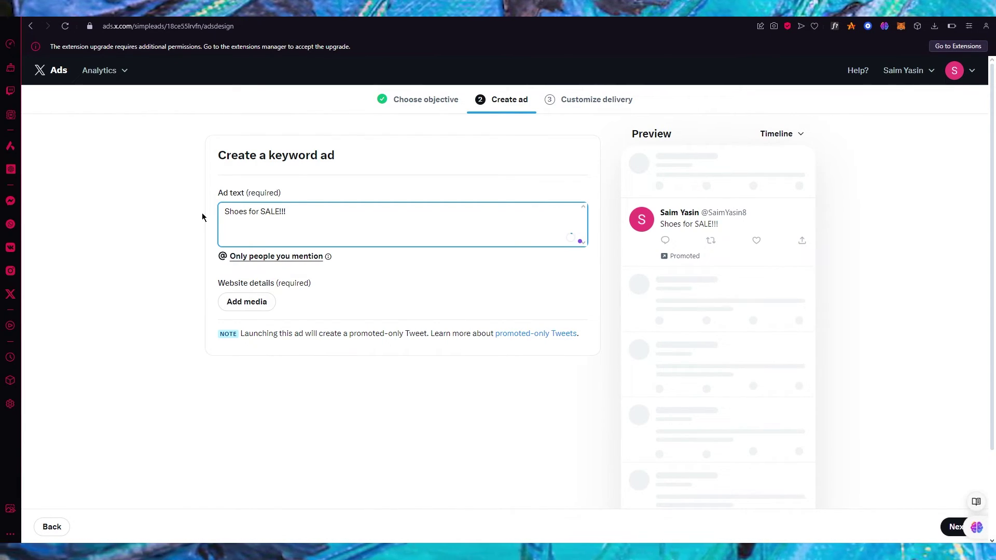
text(E!!!)
key(Return)
text(Nev)
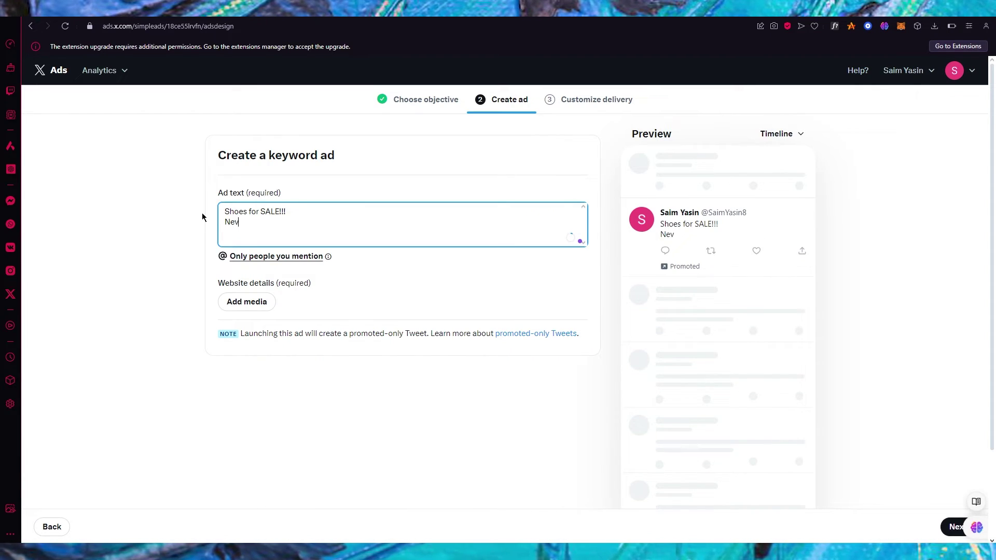
text(er seen before NIKE Jordans)
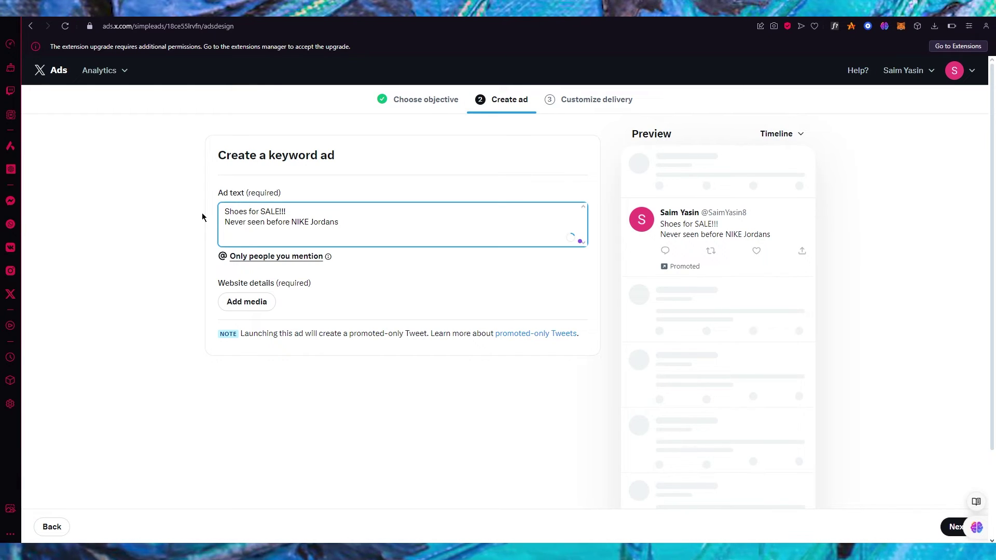
scroll(218, 235, down, 1)
click(233, 260)
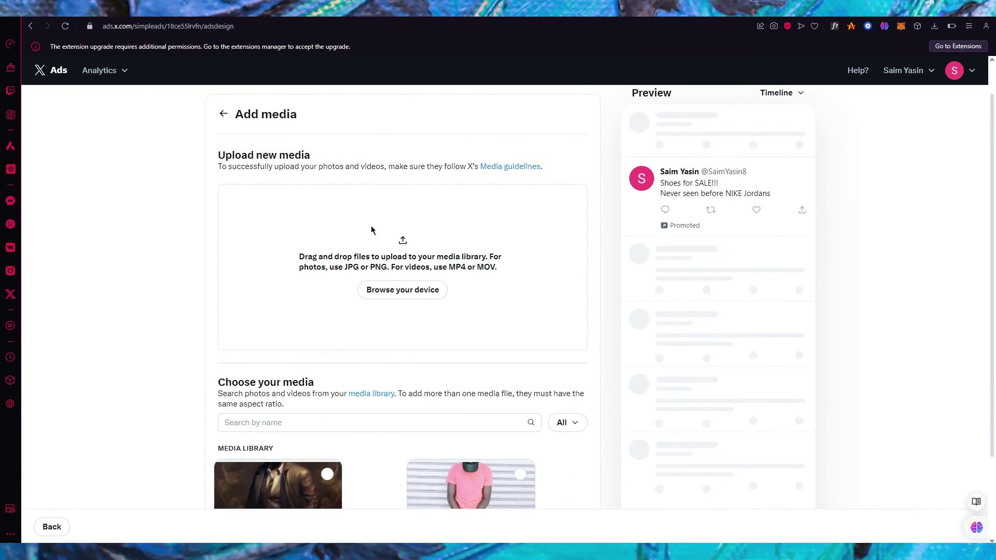
click(224, 114)
scroll(789, 324, down, 1)
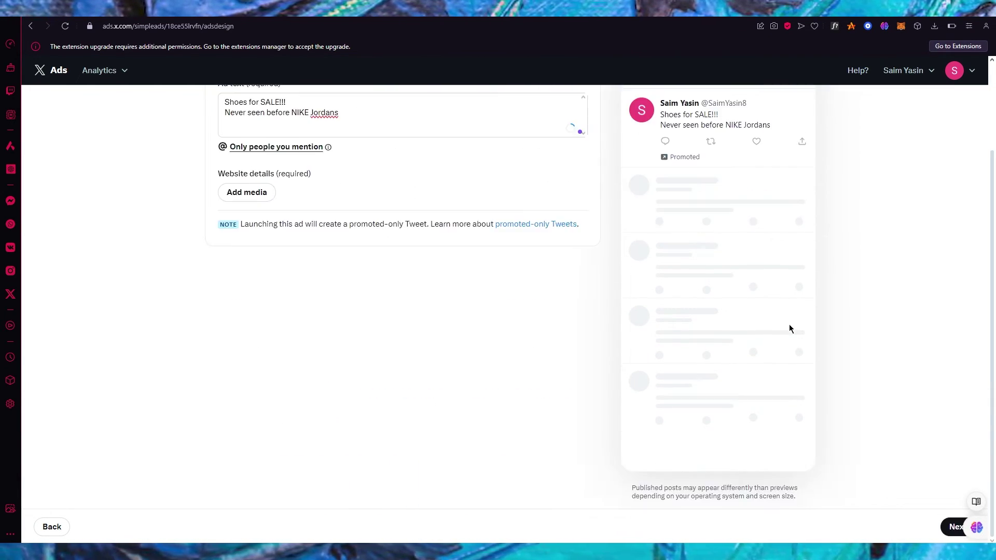
- Add the targeting keywords nike, shoes, jordans, air max and white
click(947, 534)
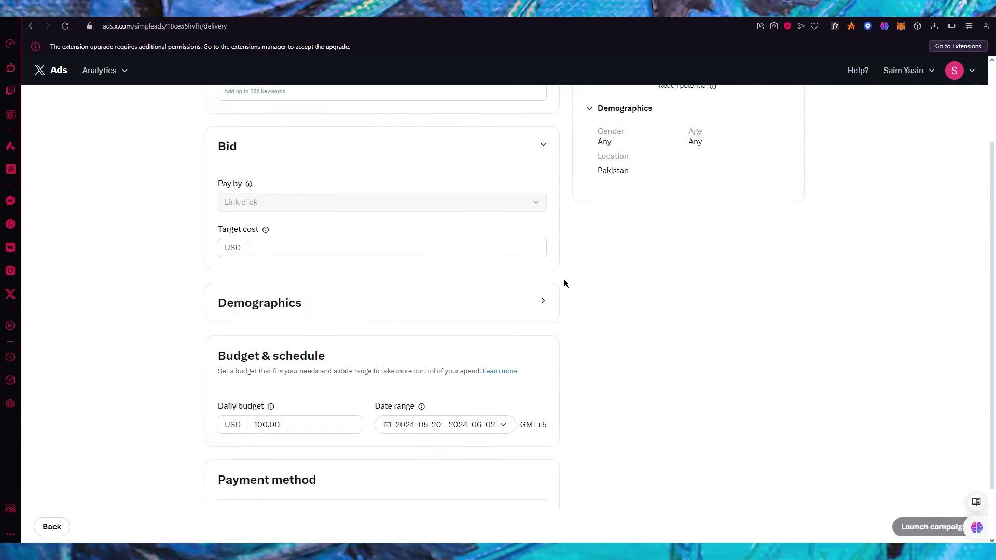
scroll(564, 283, up, 2)
click(341, 199)
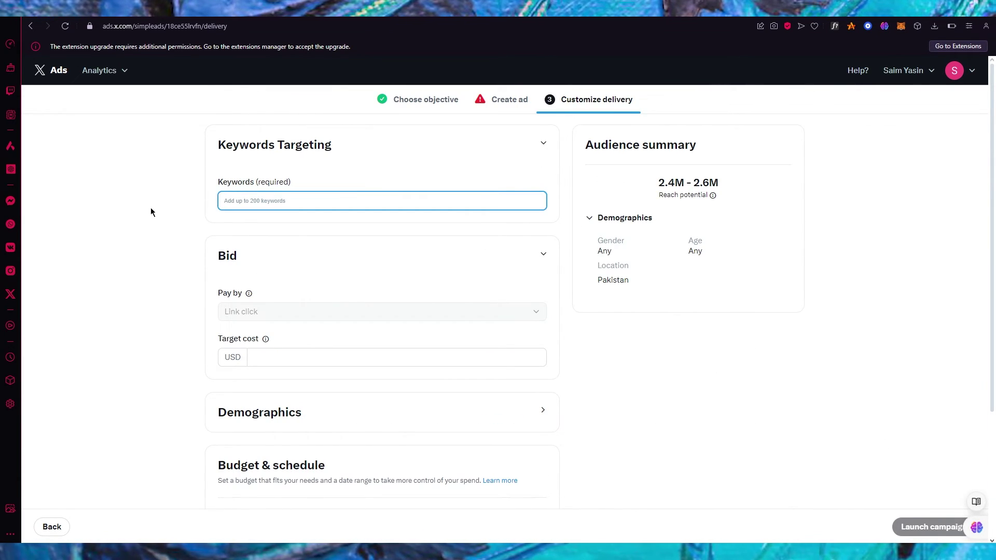
text(nike)
key(Return)
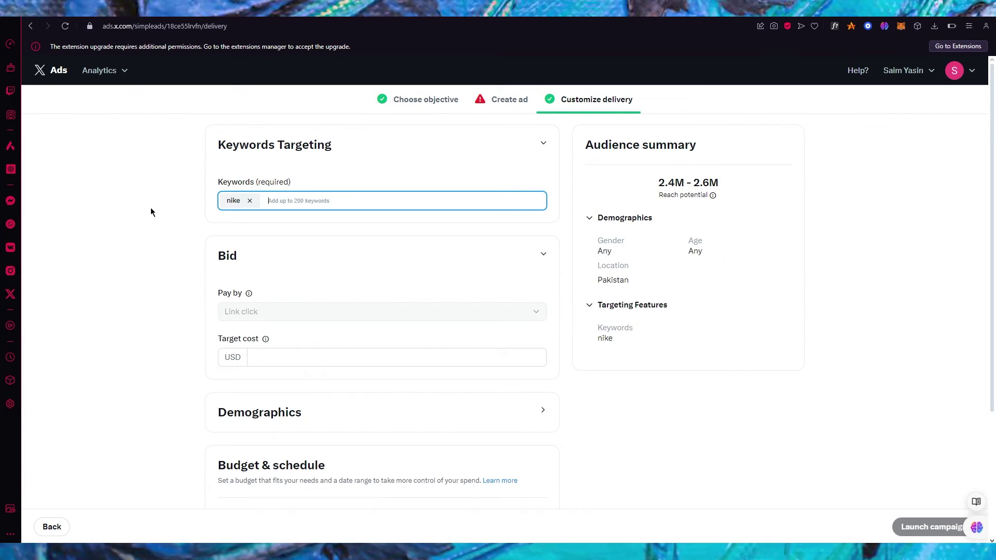
text(shoes)
key(Return)
text(jo)
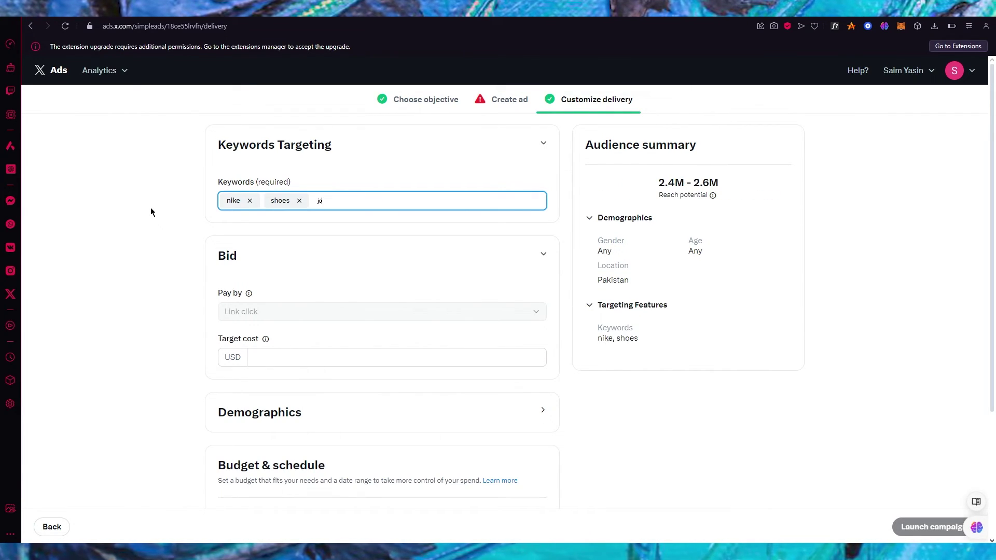
text(rdans)
key(Return)
text(air max)
key(Return)
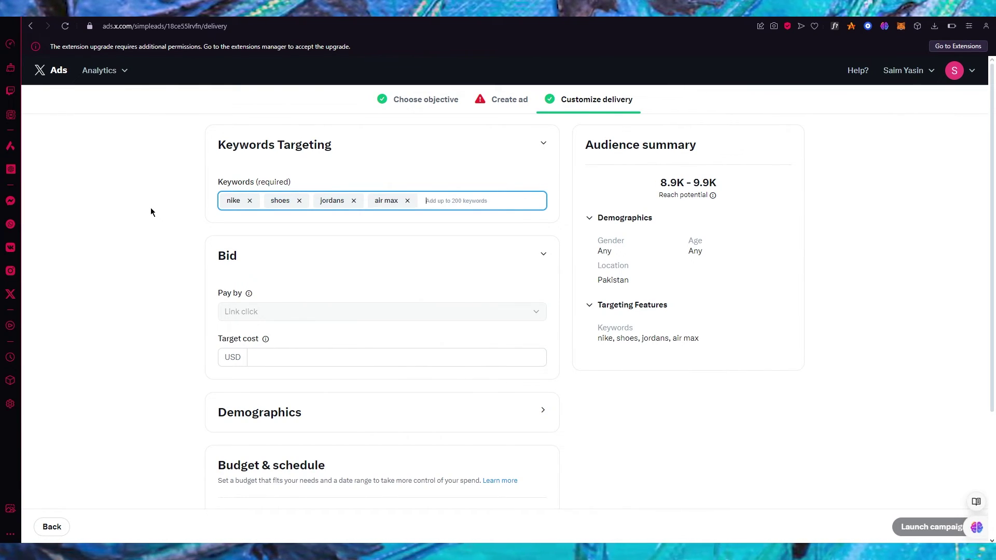
text(white)
key(Return)
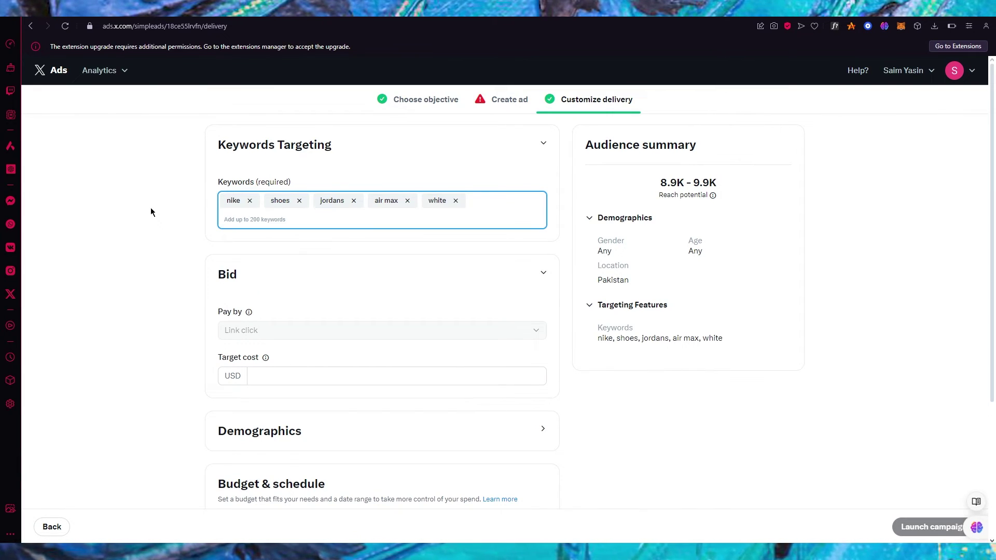
- Check the resulting reach potential estimate of 8.9K–9.9K
scroll(151, 211, down, 1)
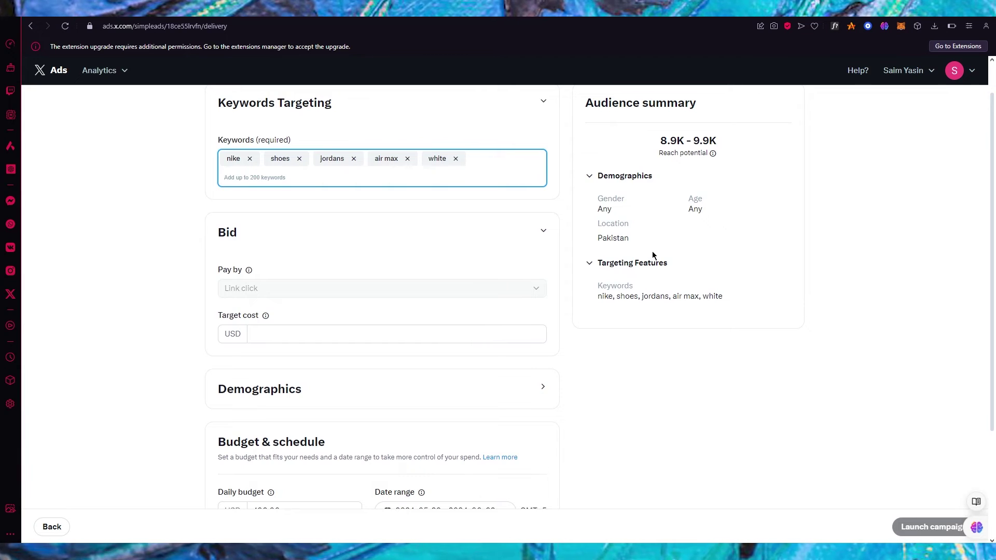
drag(653, 144, 745, 156)
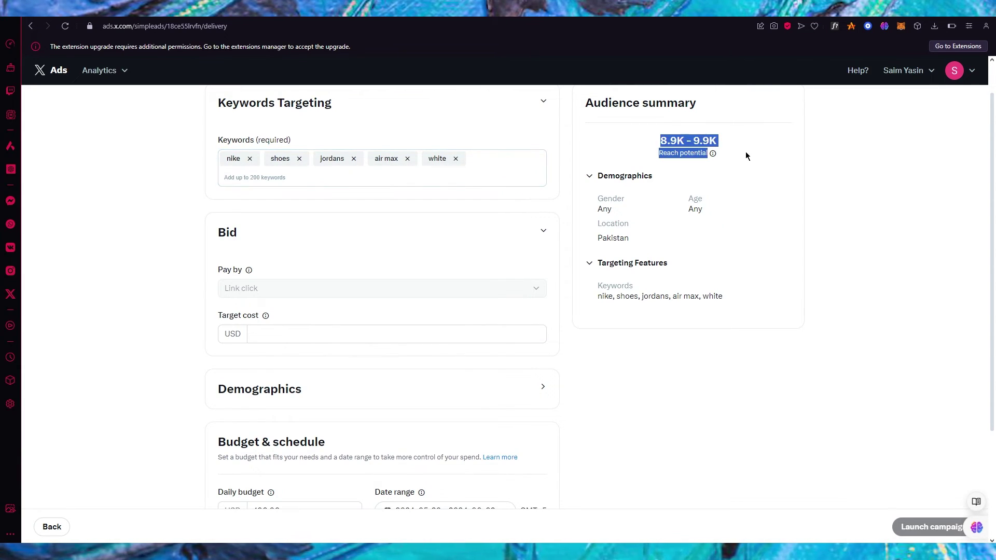
click(855, 135)
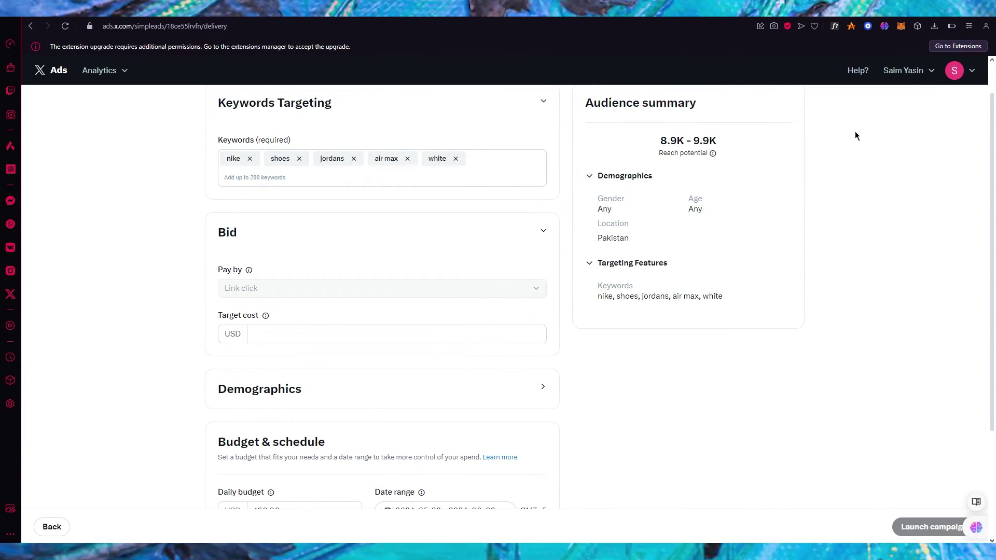
scroll(415, 259, down, 1)
- Leave the target cost blank and head back toward the Create ad step
click(302, 309)
scroll(301, 309, down, 2)
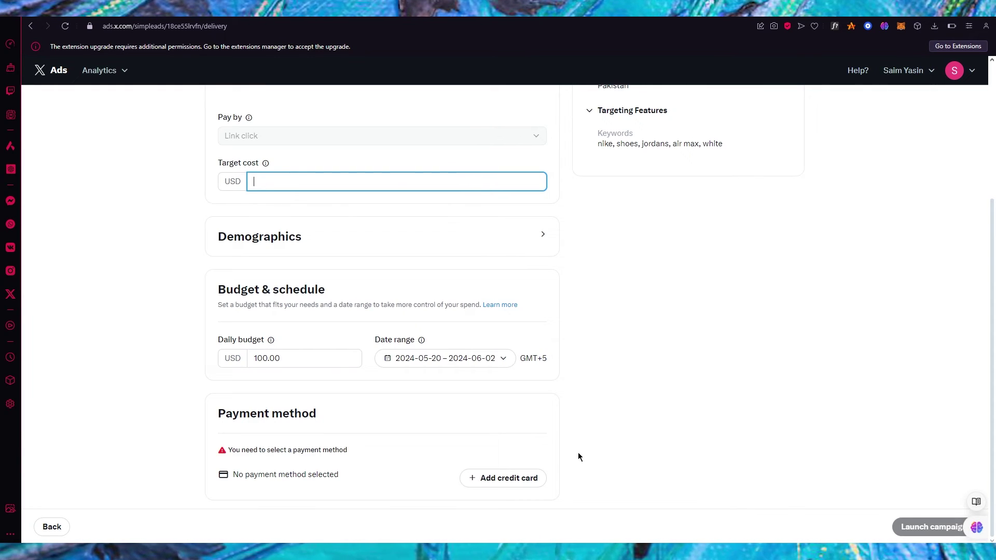
scroll(578, 453, up, 3)
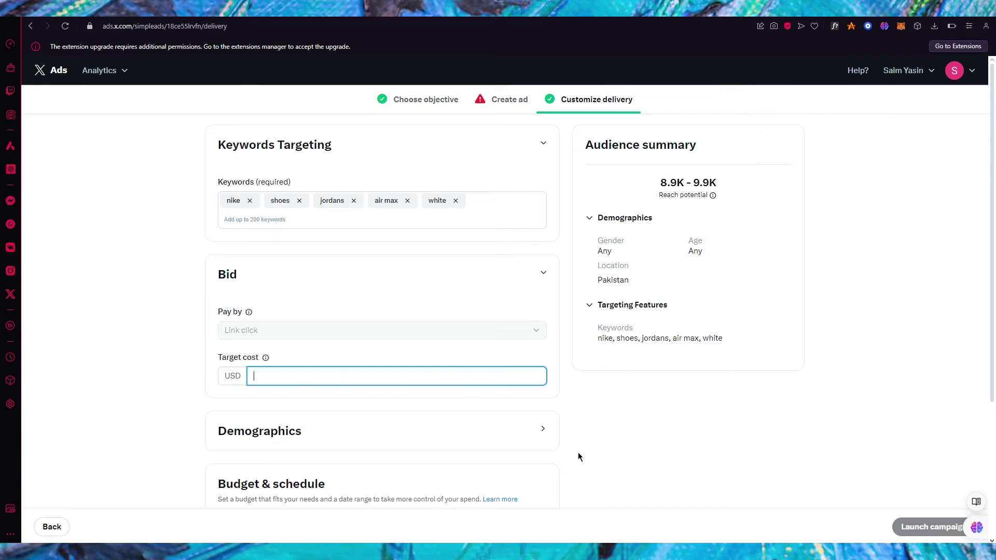
click(577, 456)
- Upload Untitled design (17).png from the Downloads folder as the ad's media
click(496, 98)
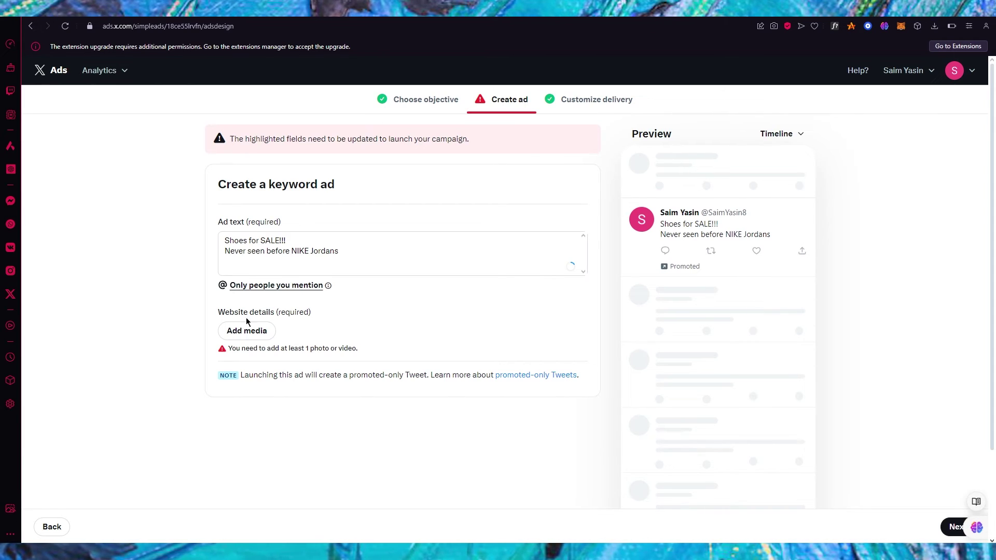
click(251, 336)
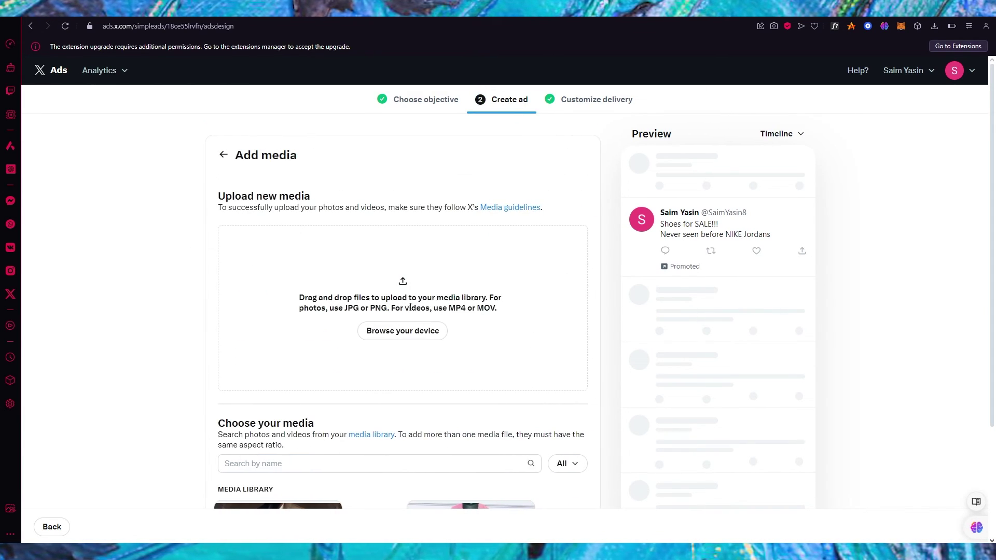
click(415, 334)
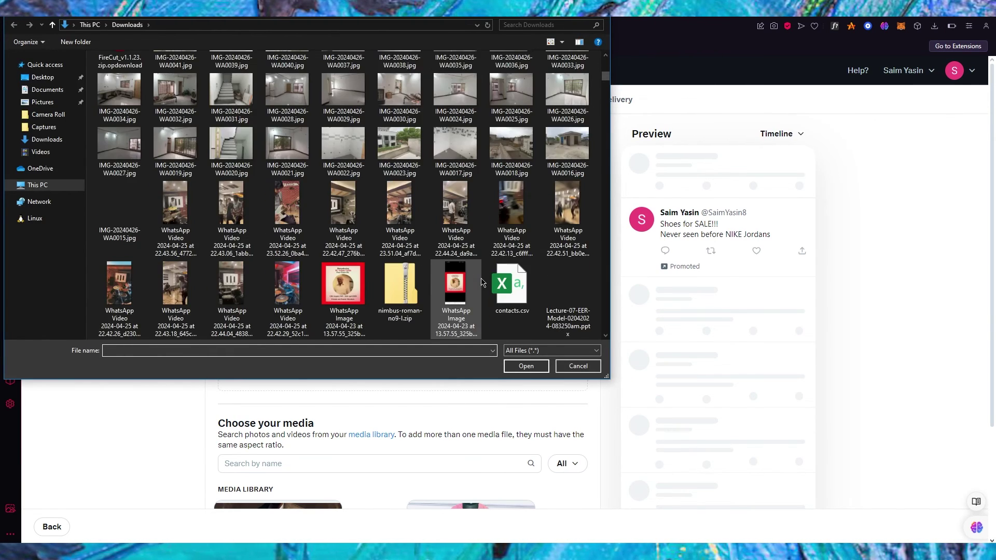
scroll(481, 282, down, 10)
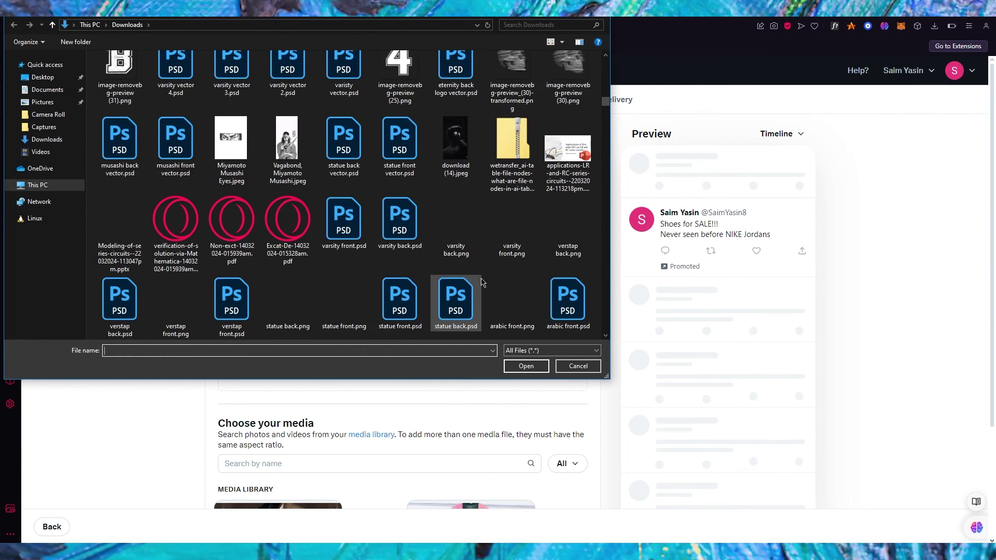
scroll(482, 282, down, 10)
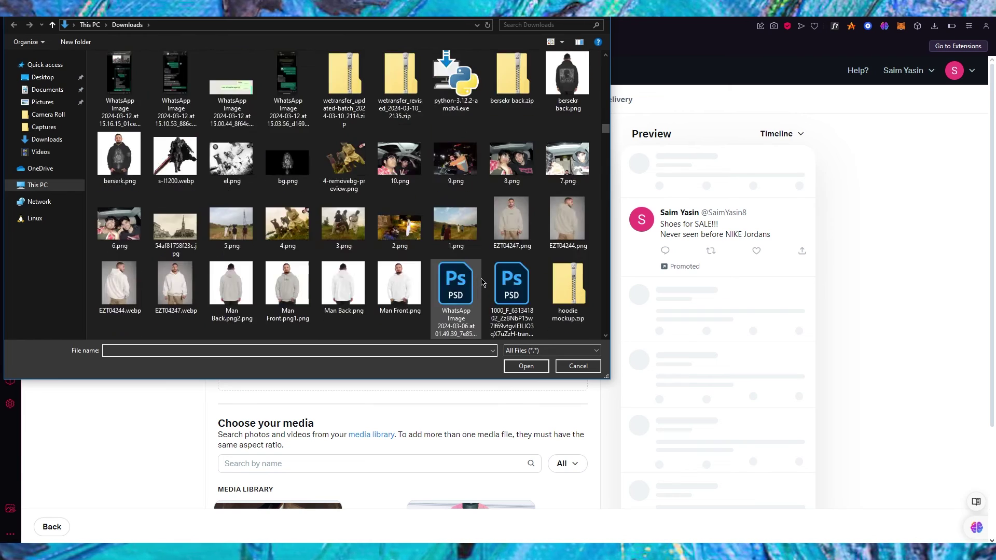
scroll(481, 282, down, 5)
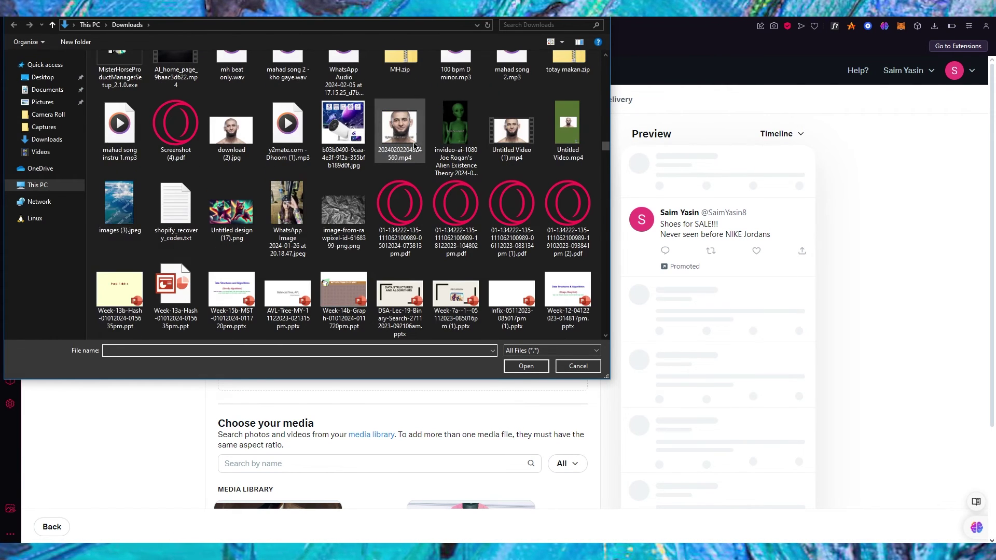
double_click(233, 217)
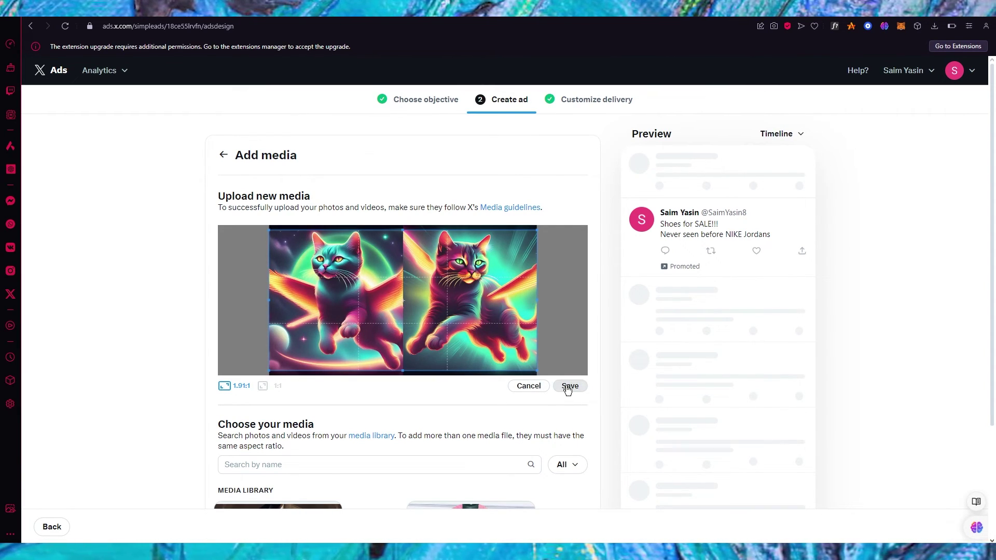
- Save the 1.91:1 crop, confirm the photo on the ad, and continue to Customize delivery
click(567, 386)
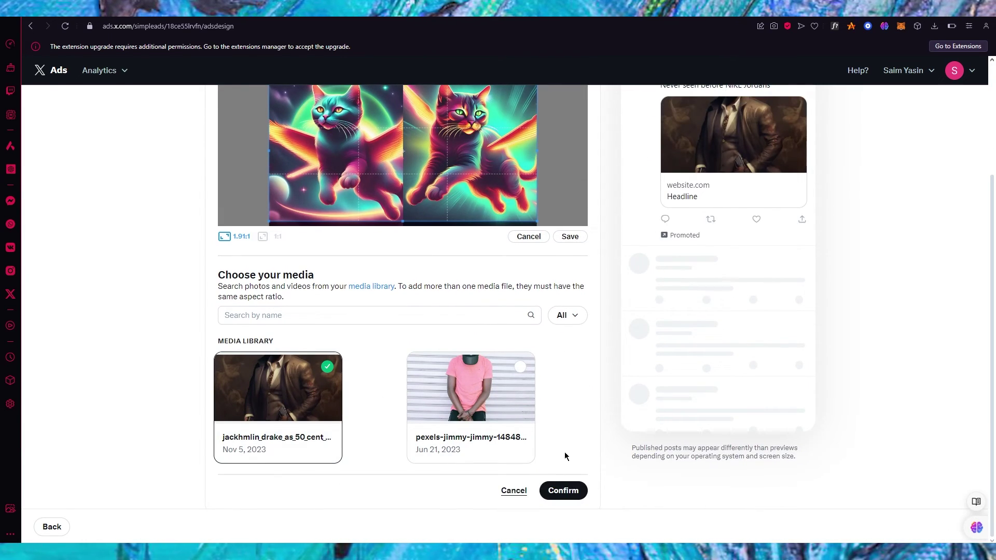
click(565, 490)
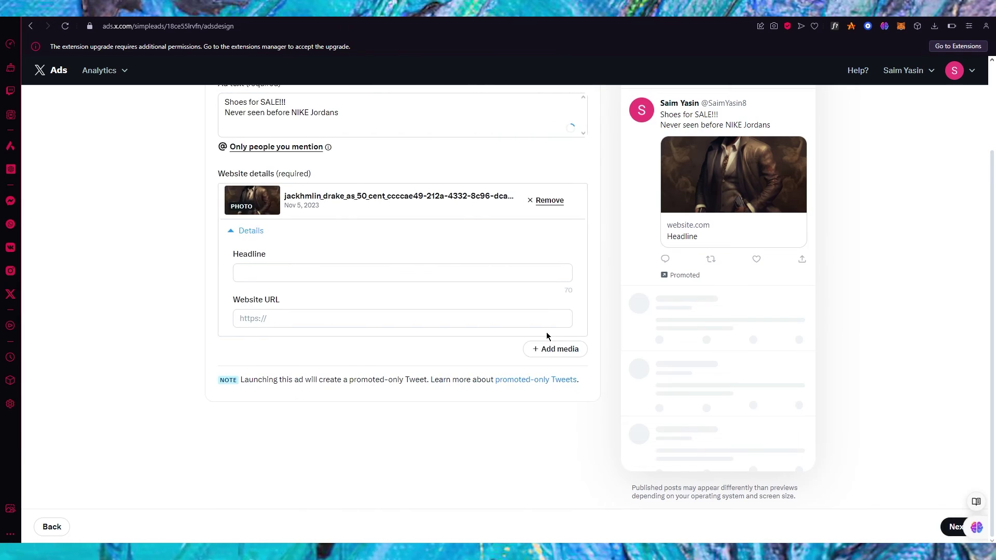
scroll(702, 298, down, 2)
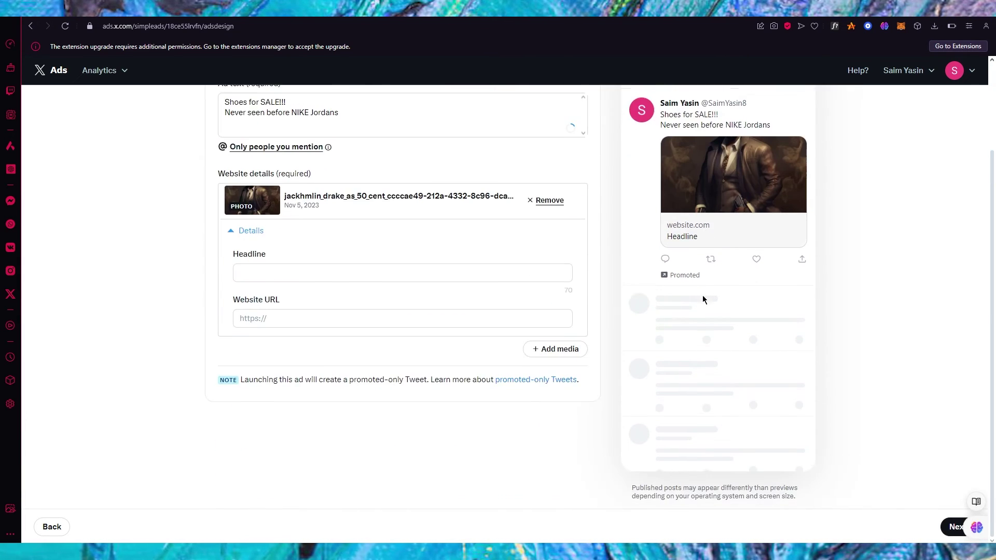
click(949, 527)
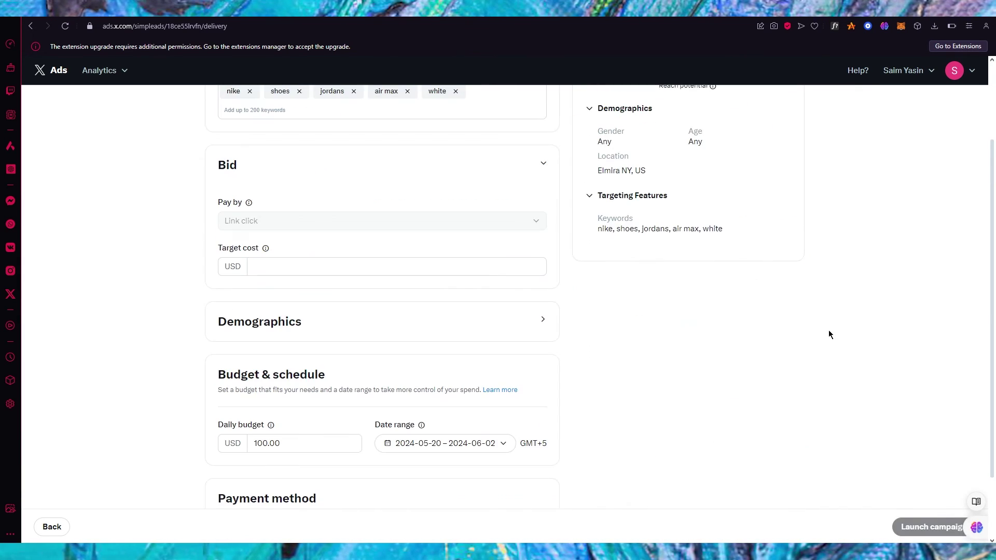
scroll(828, 331, up, 2)
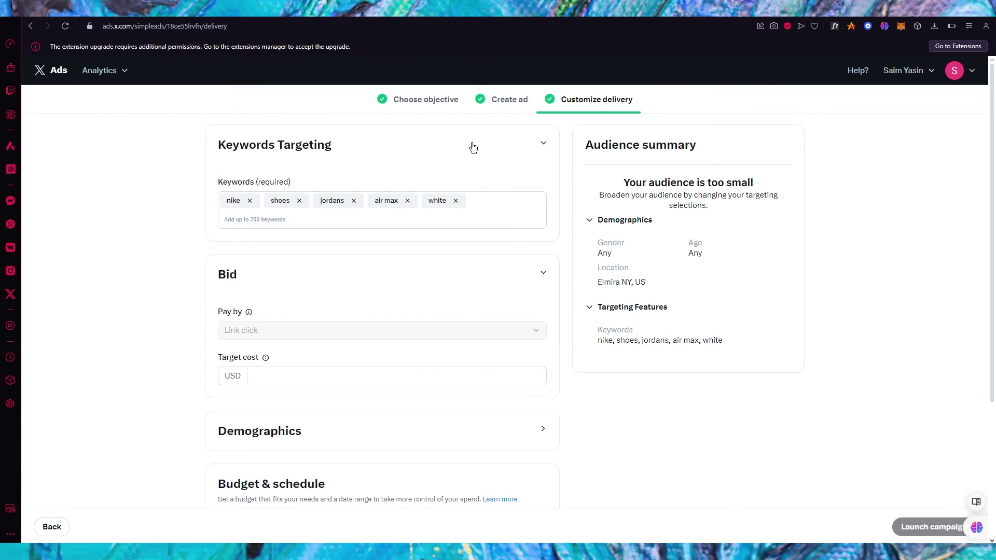
- Set demographics to target men with an age range of 18 and up
click(541, 144)
click(536, 203)
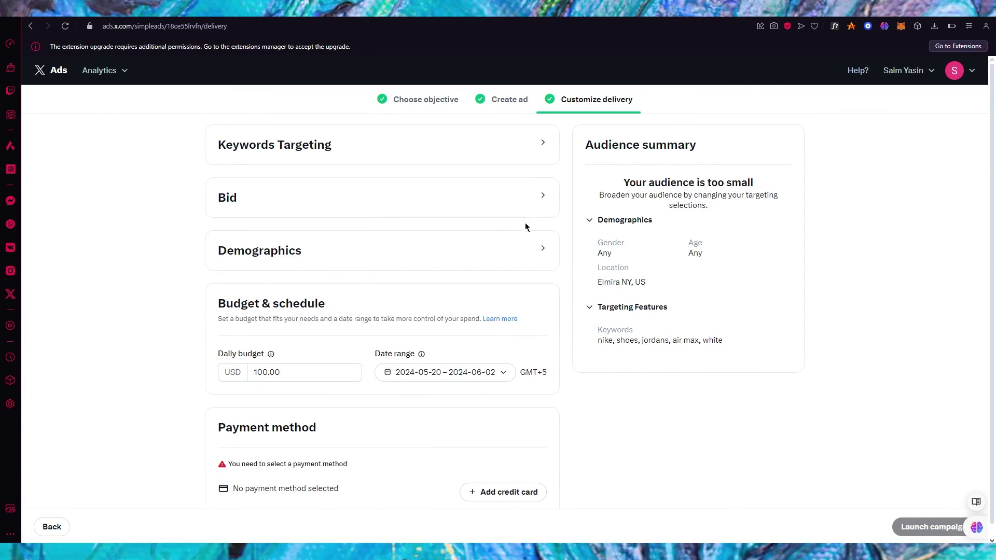
click(518, 251)
scroll(261, 323, down, 1)
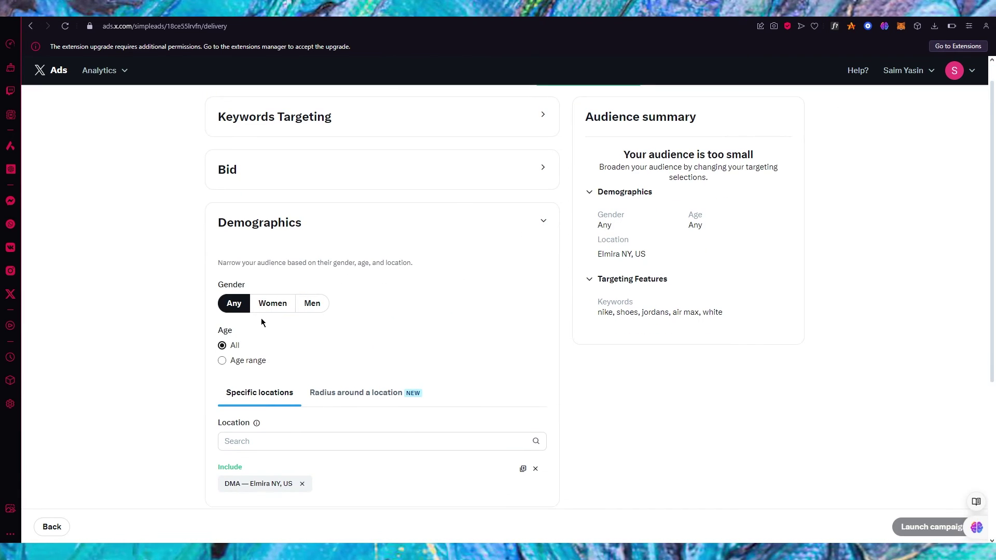
click(304, 305)
click(236, 363)
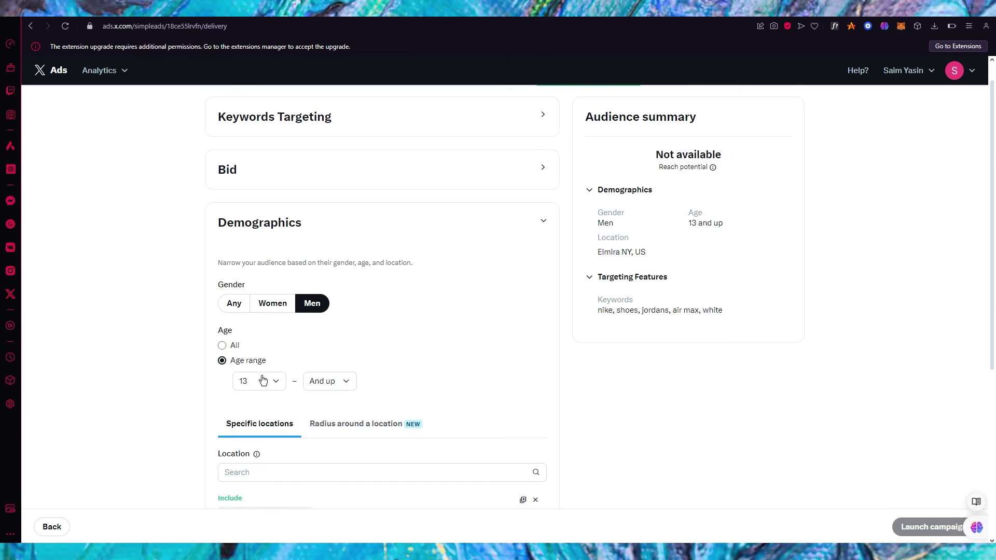
click(317, 384)
click(251, 384)
click(260, 422)
- Remove the Elmira NY location from the targeting
scroll(449, 315, down, 3)
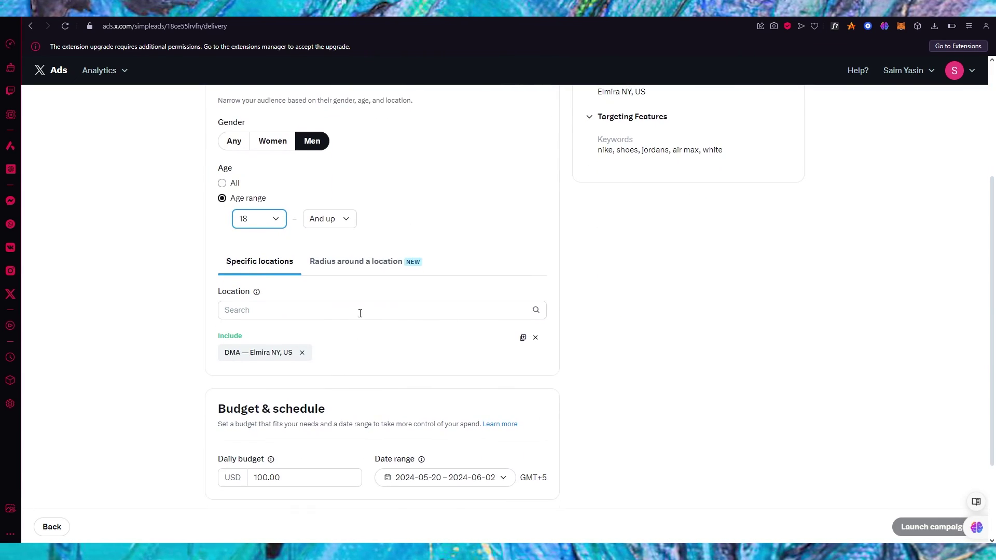
click(301, 353)
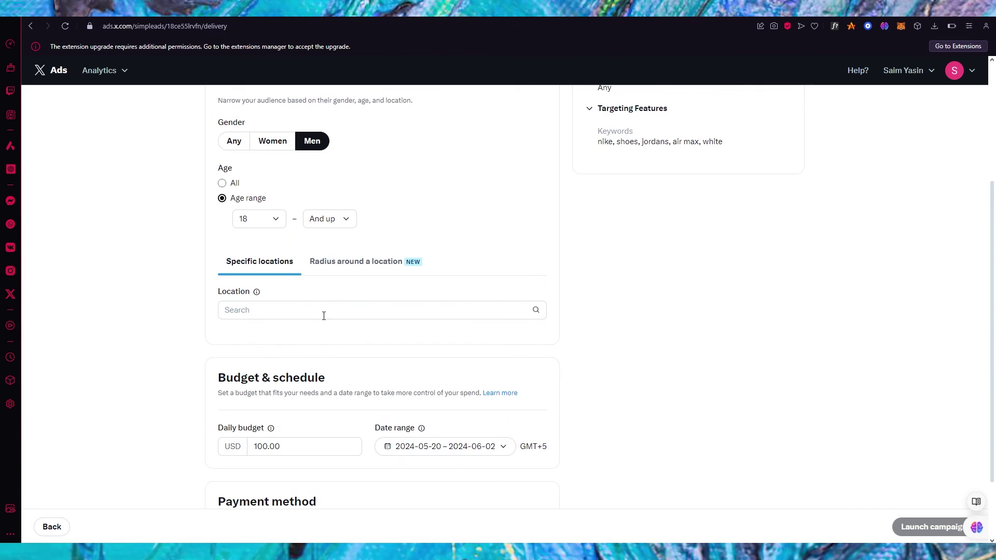
scroll(444, 256, up, 4)
scroll(446, 259, down, 1)
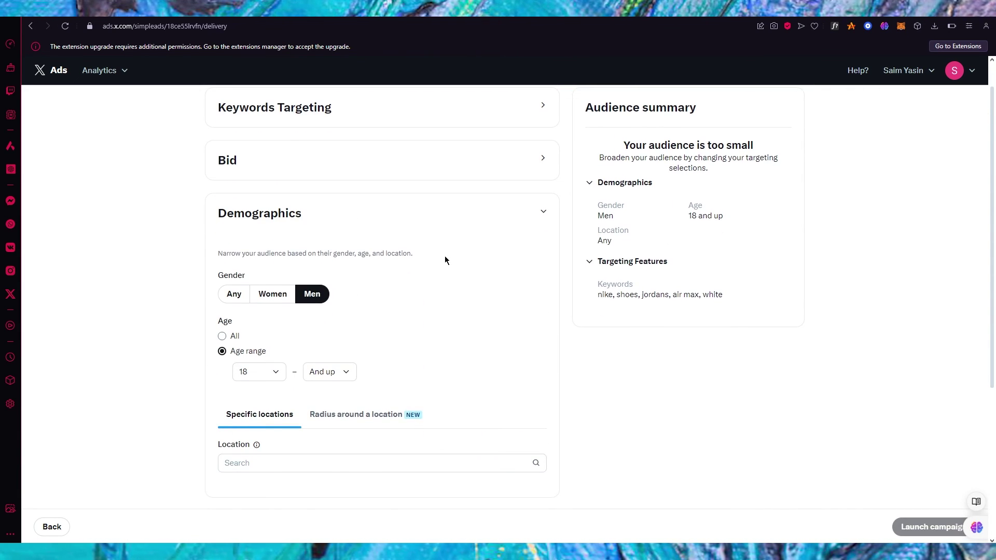
scroll(461, 285, down, 2)
- Target a 5-mile radius around New York, NY, USA
click(350, 338)
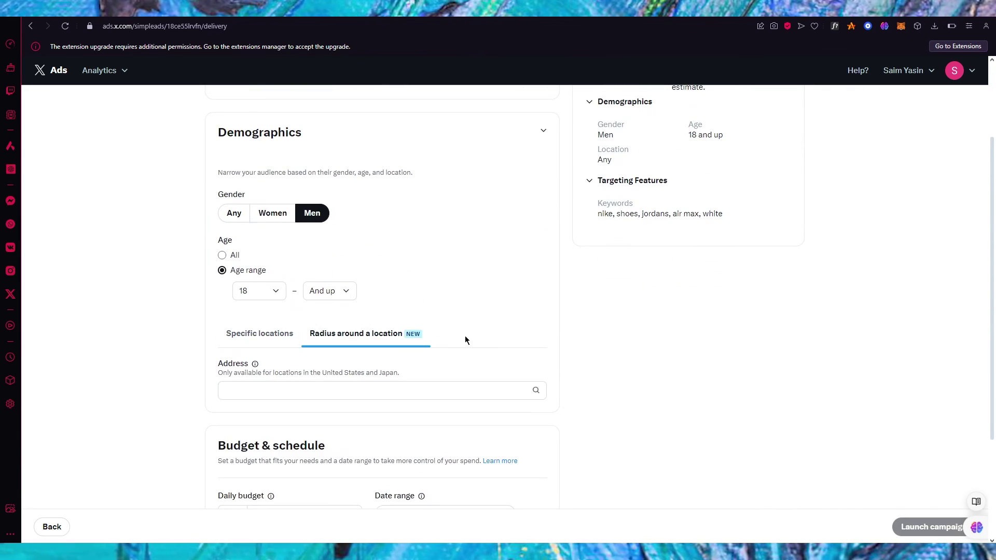
click(337, 393)
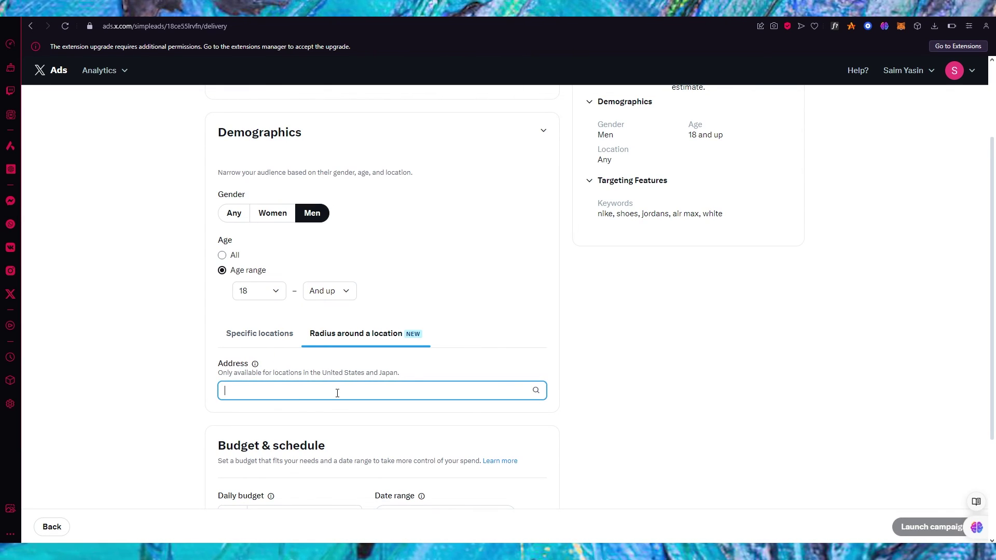
text(asia)
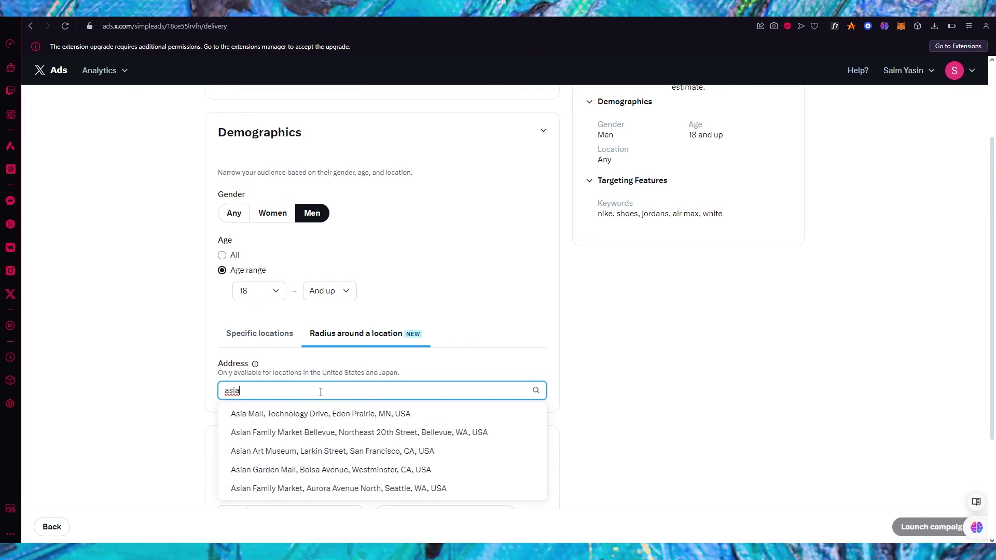
drag(321, 391, 93, 406)
text(new )
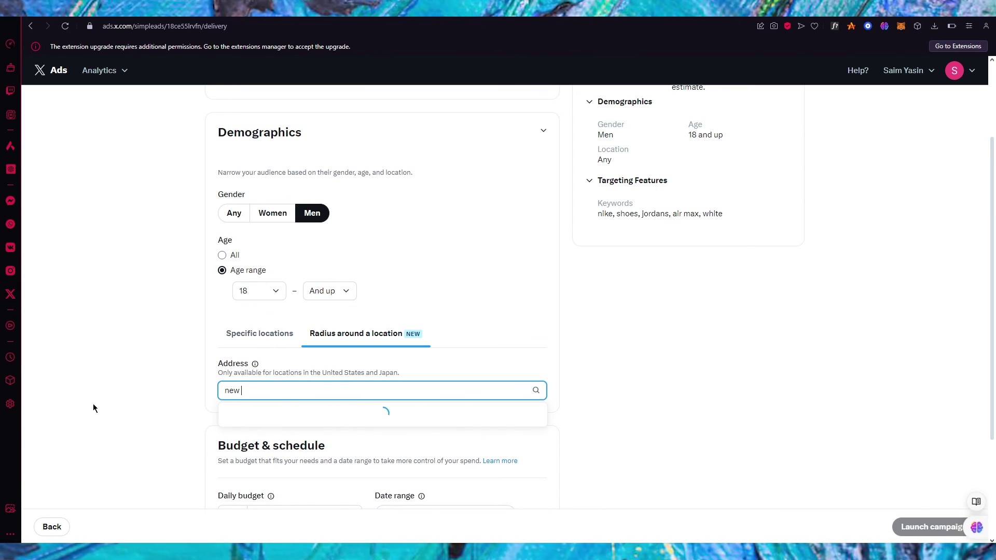
text(york)
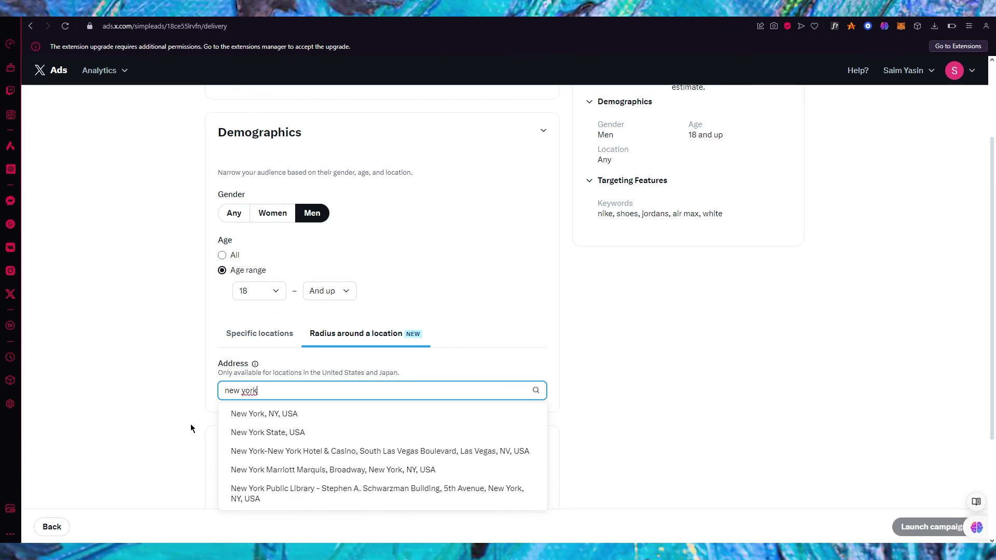
click(258, 418)
- Verify the reach potential has risen to 30.8K–34.0K
scroll(575, 357, up, 2)
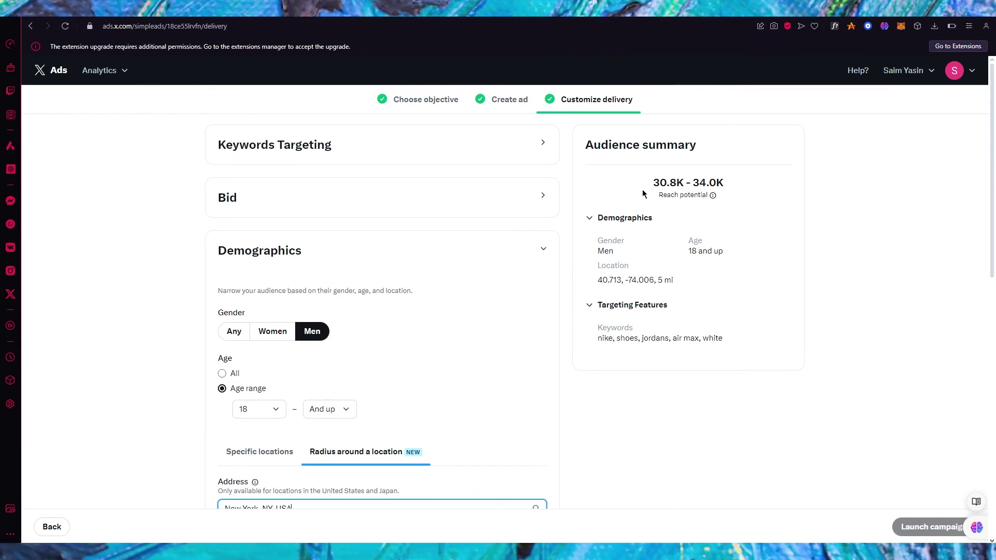
drag(655, 185, 745, 185)
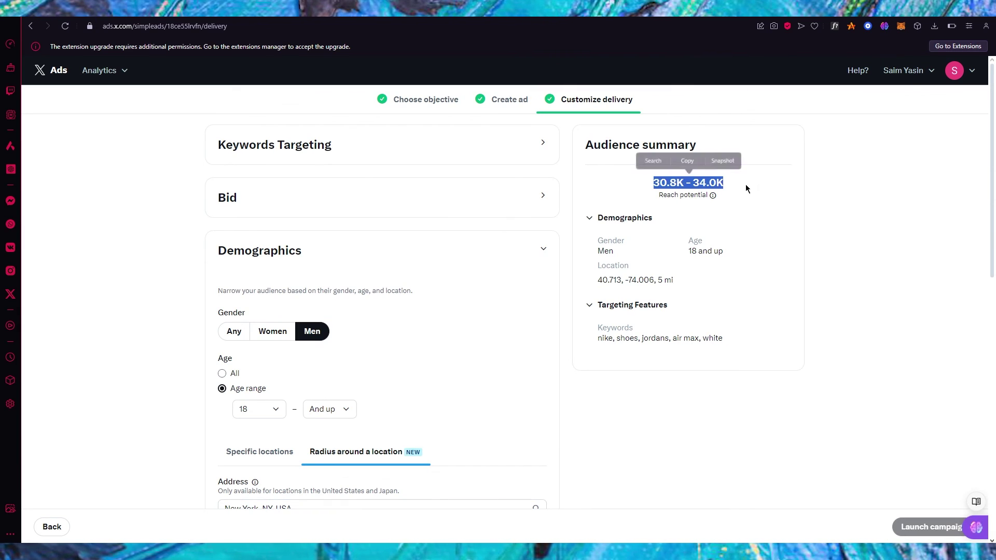
click(822, 169)
scroll(768, 257, down, 10)
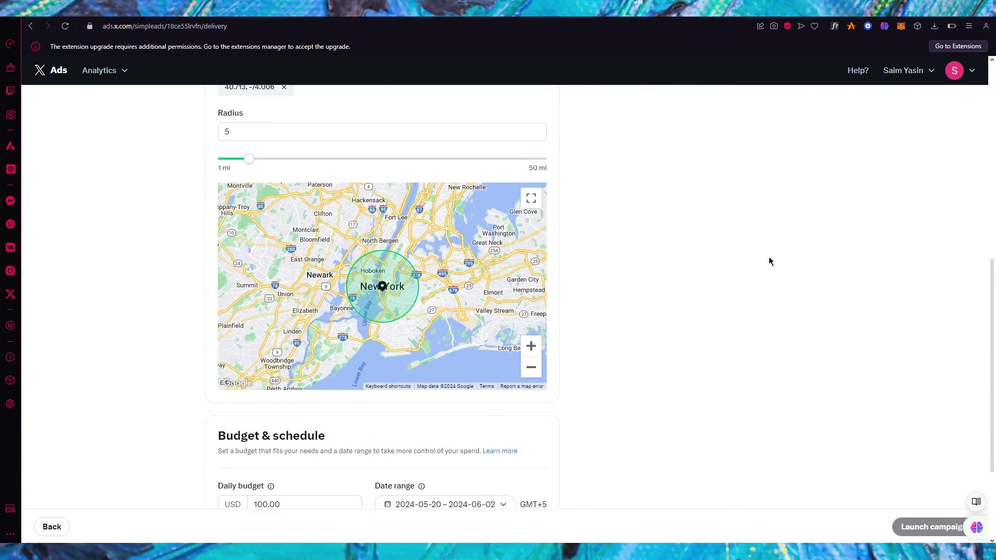
scroll(337, 169, up, 2)
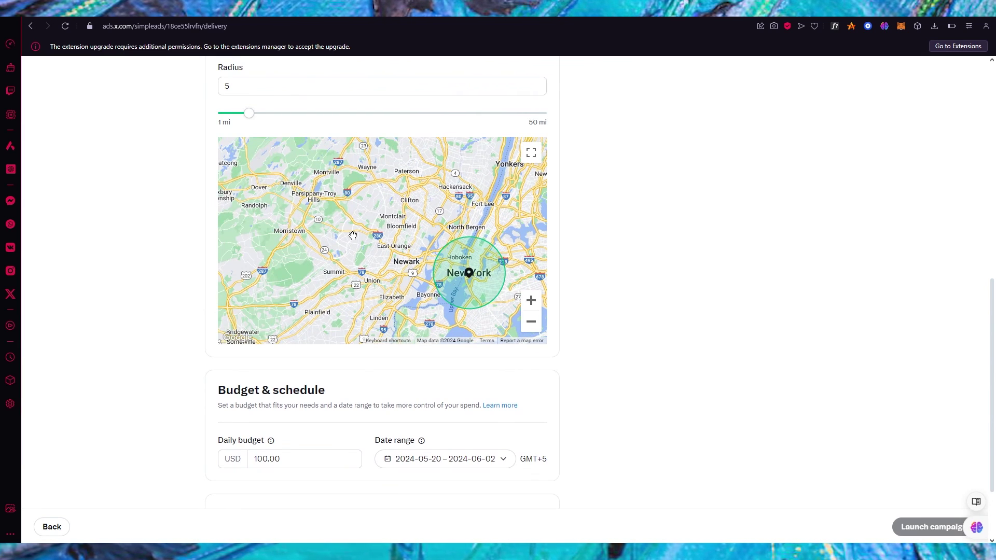
drag(357, 241, 367, 156)
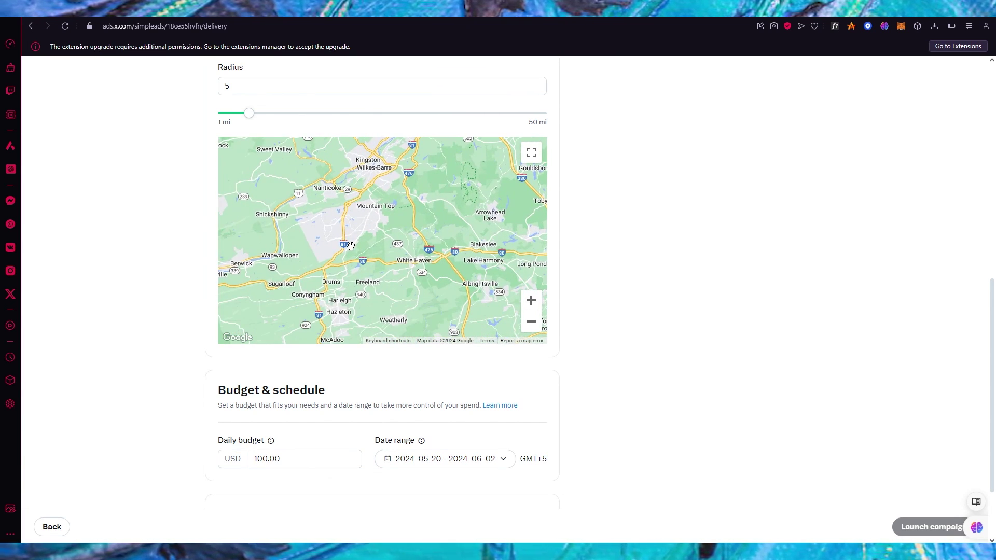
scroll(582, 337, down, 2)
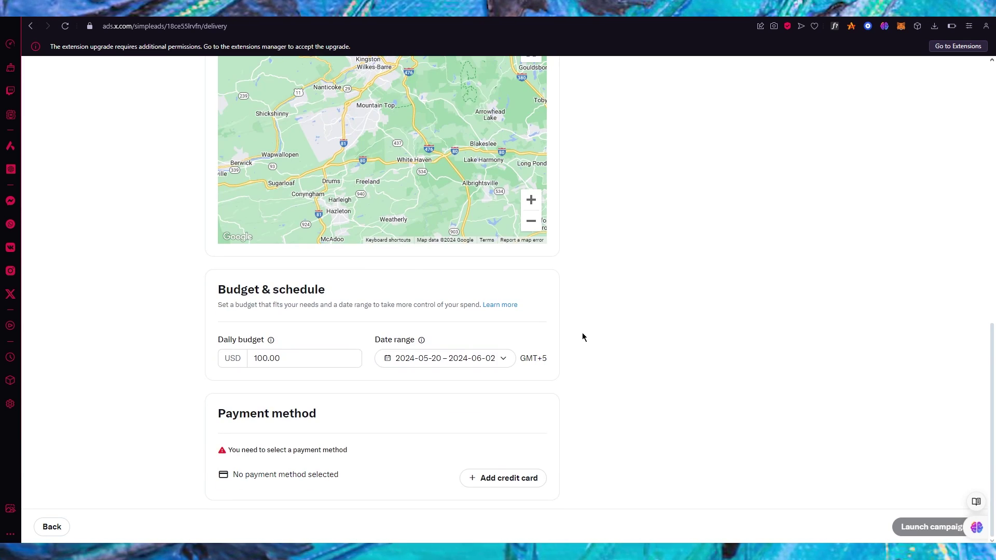